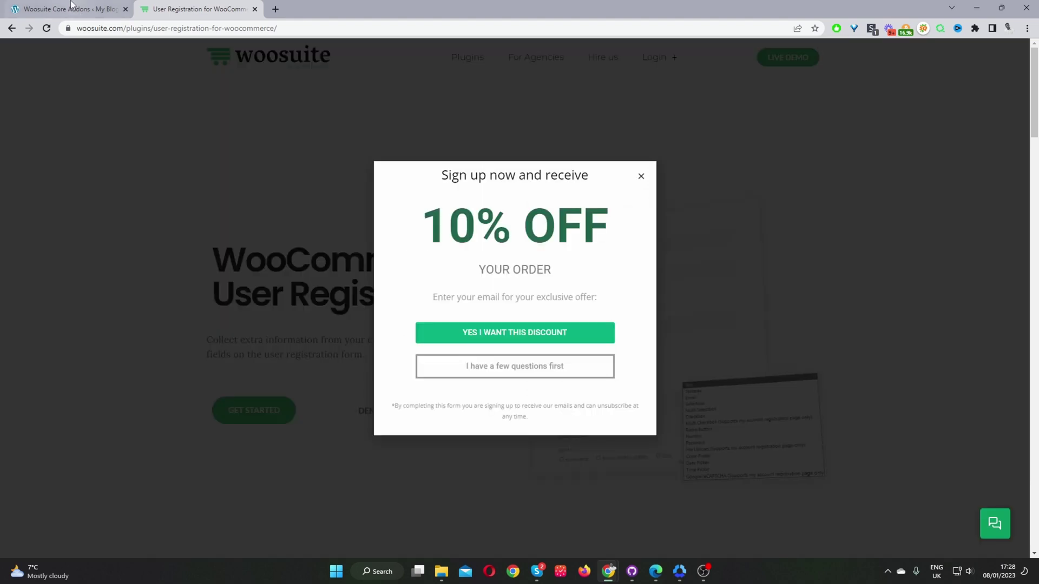
Switch to the WordPress admin tab showing the Woosuite Addons page.
{"action": "key", "text": "ctrl+shift+Tab"}
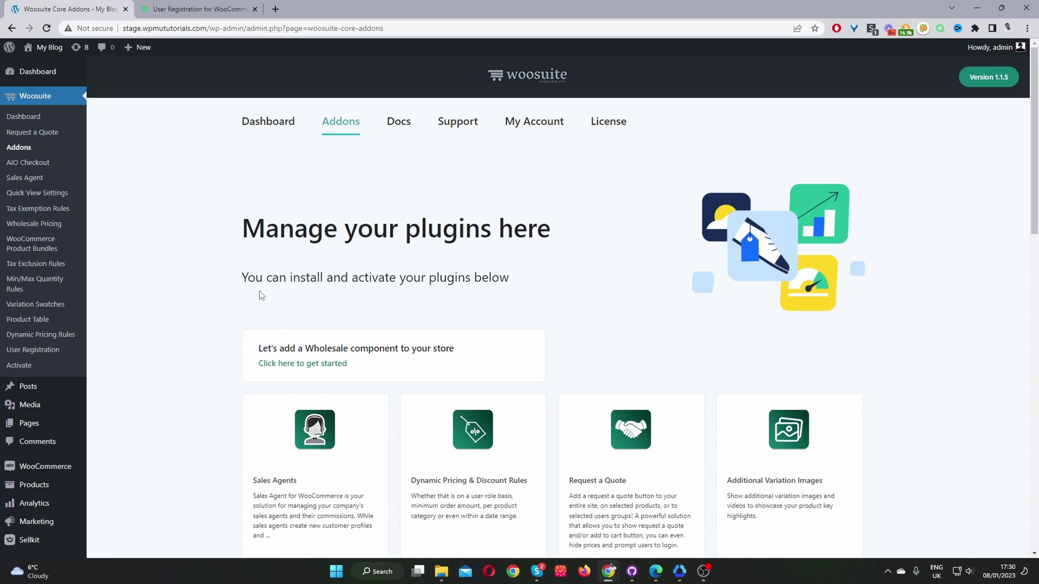
{"action": "scroll", "coordinate": [260, 295], "scroll_direction": "down", "scroll_amount": 2}
{"action": "mouse_move", "coordinate": [30, 476]}
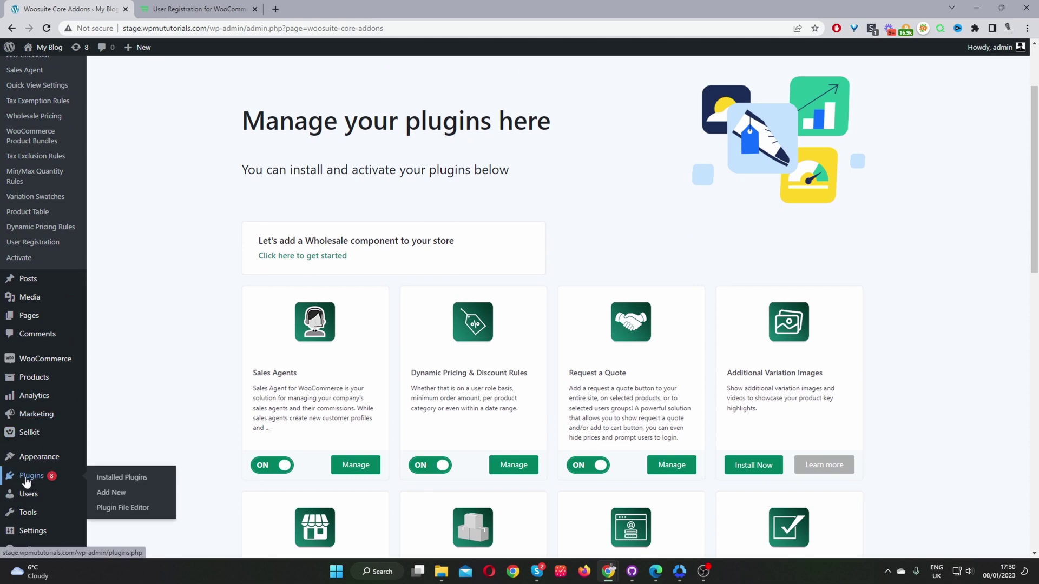
{"action": "scroll", "coordinate": [250, 436], "scroll_direction": "up", "scroll_amount": 2}
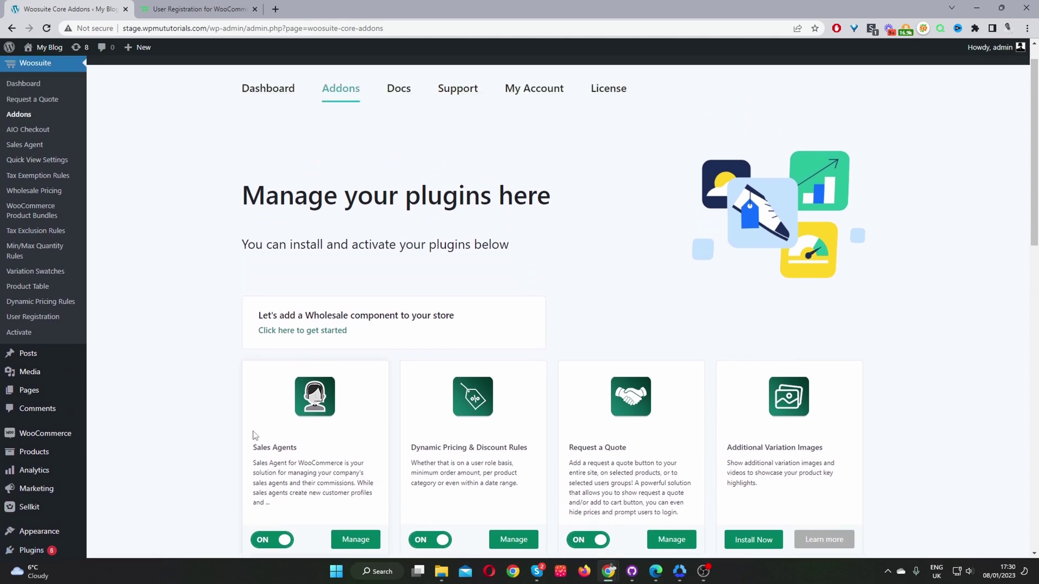
{"action": "scroll", "coordinate": [457, 326], "scroll_direction": "down", "scroll_amount": 4}
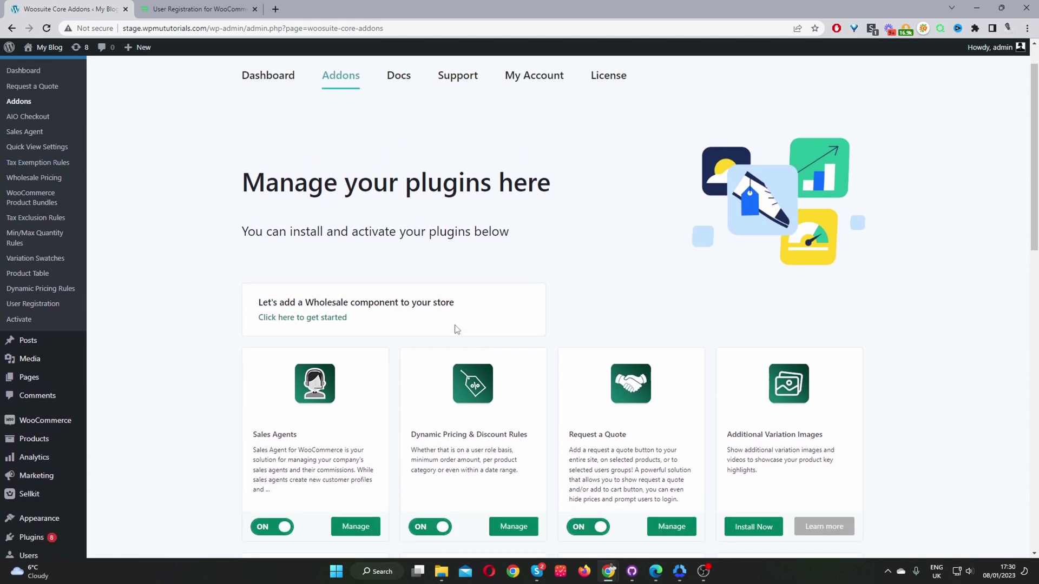
{"action": "scroll", "coordinate": [712, 375], "scroll_direction": "down", "scroll_amount": 6}
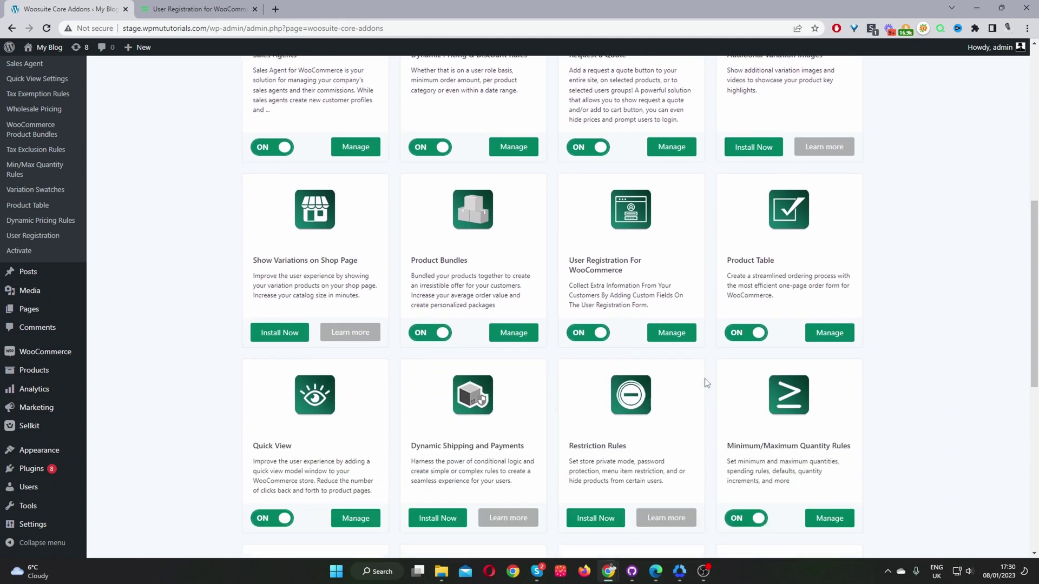
{"action": "scroll", "coordinate": [622, 260], "scroll_direction": "up", "scroll_amount": 1}
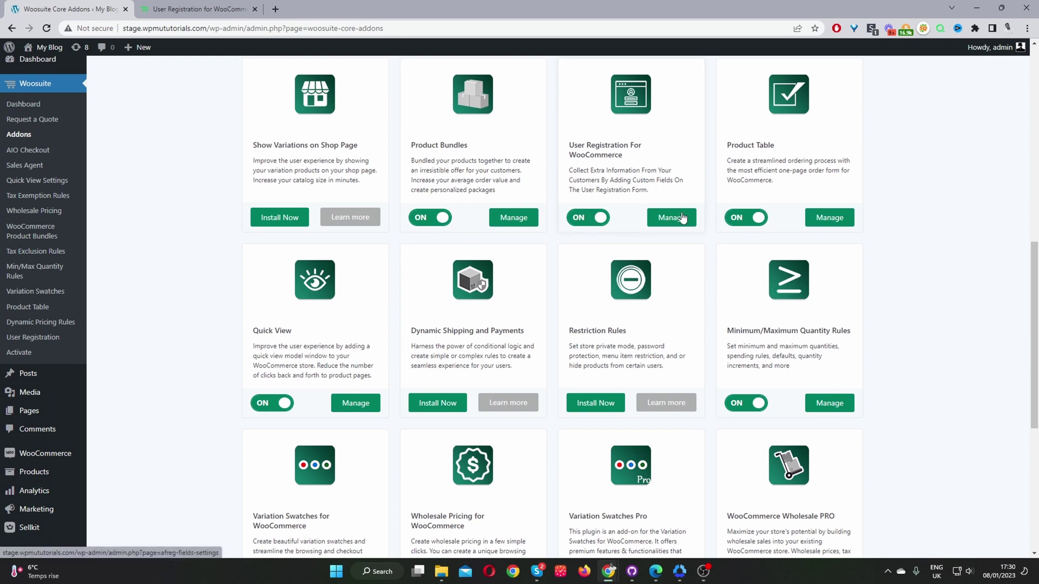
{"action": "scroll", "coordinate": [295, 255], "scroll_direction": "up", "scroll_amount": 3}
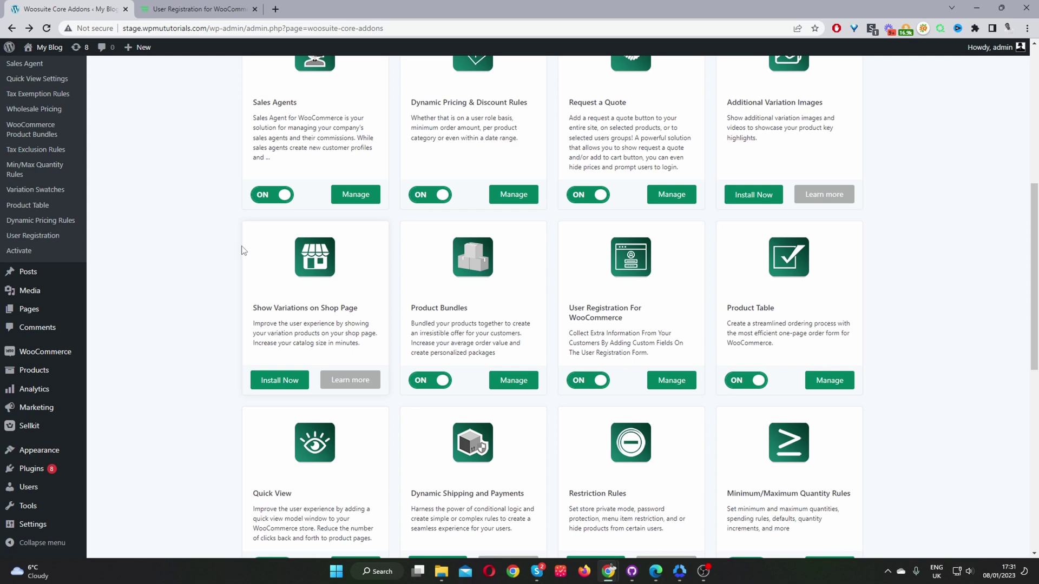
{"action": "mouse_move", "coordinate": [135, 47]}
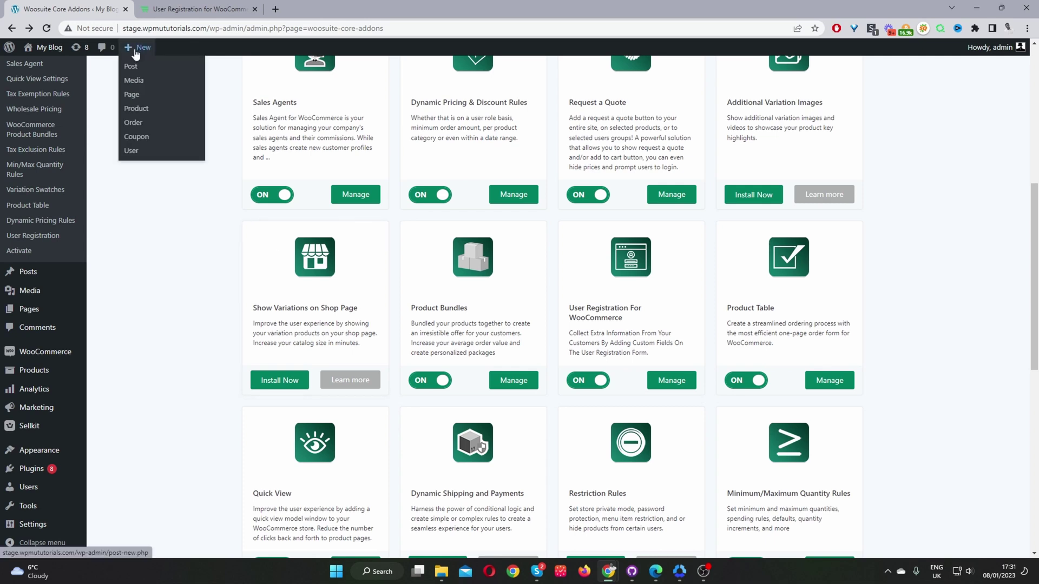
Start a new page titled 'wholesale login' with the [woos-login] shortcode as its body.
{"action": "left_click", "coordinate": [136, 100], "text": "ctrl"}
{"action": "left_click", "coordinate": [245, 12]}
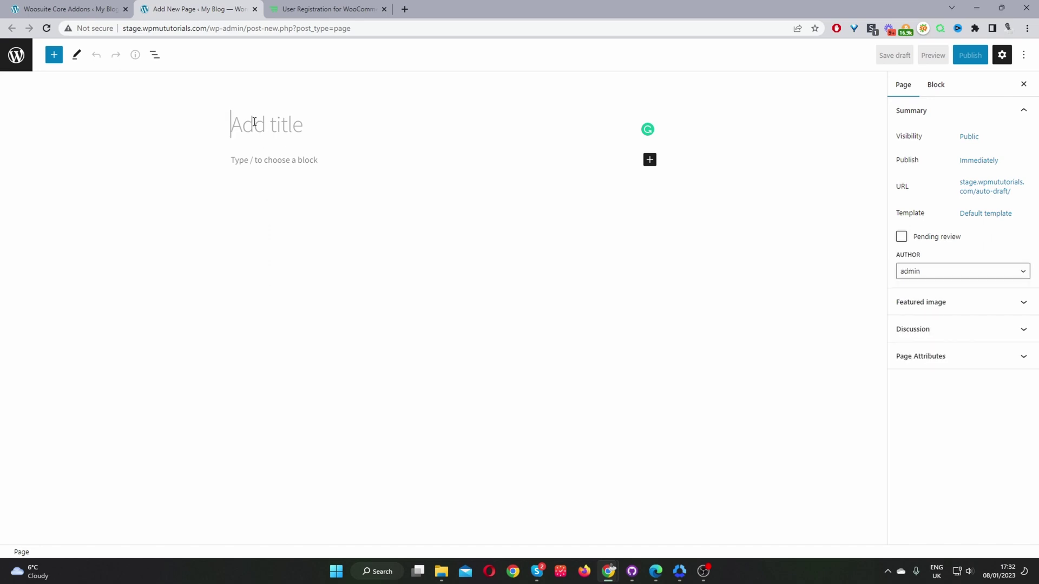
{"action": "type", "text": "whol"}
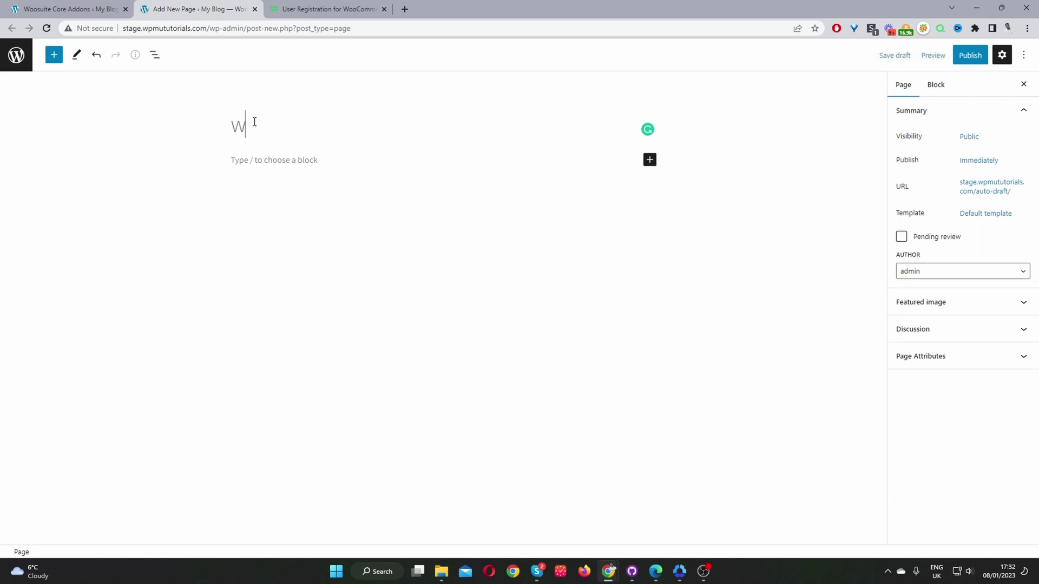
{"action": "type", "text": "esale login"}
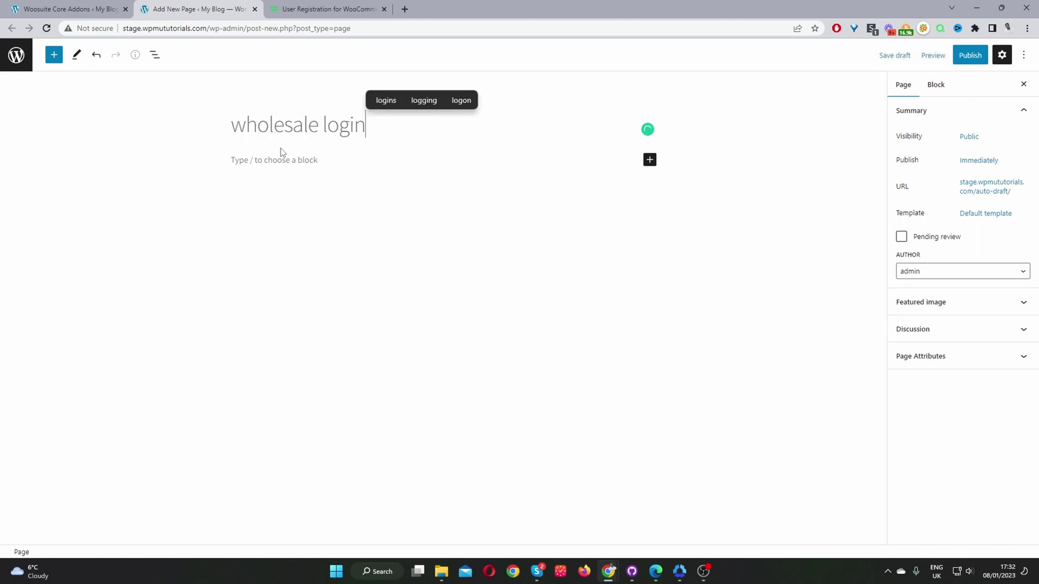
{"action": "left_click", "coordinate": [282, 157]}
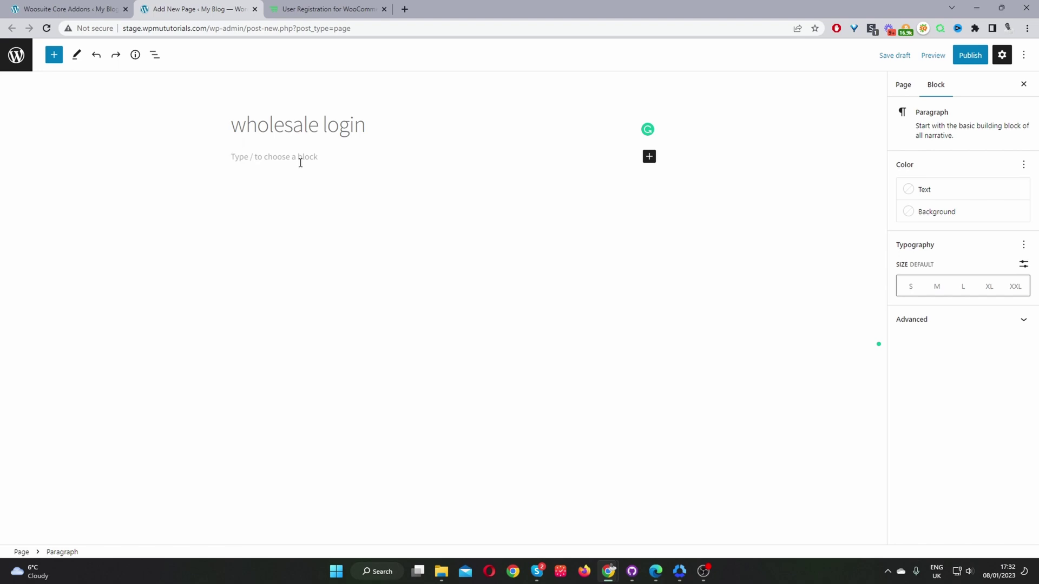
{"action": "type", "text": "[woos-login]"}
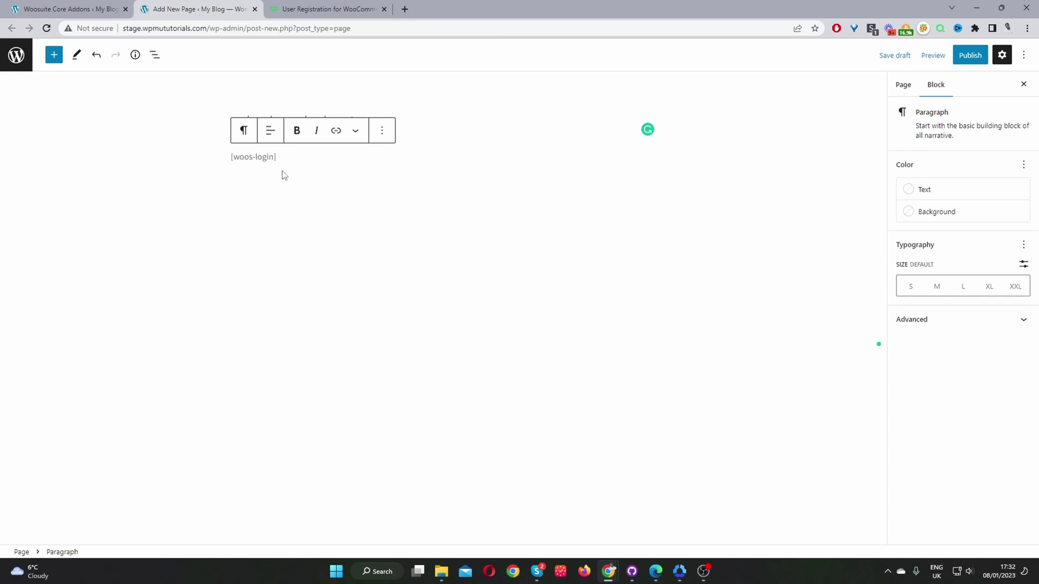
Save the wholesale login page as a draft.
{"action": "key", "text": "ctrl+s"}
{"action": "left_click", "coordinate": [327, 258]}
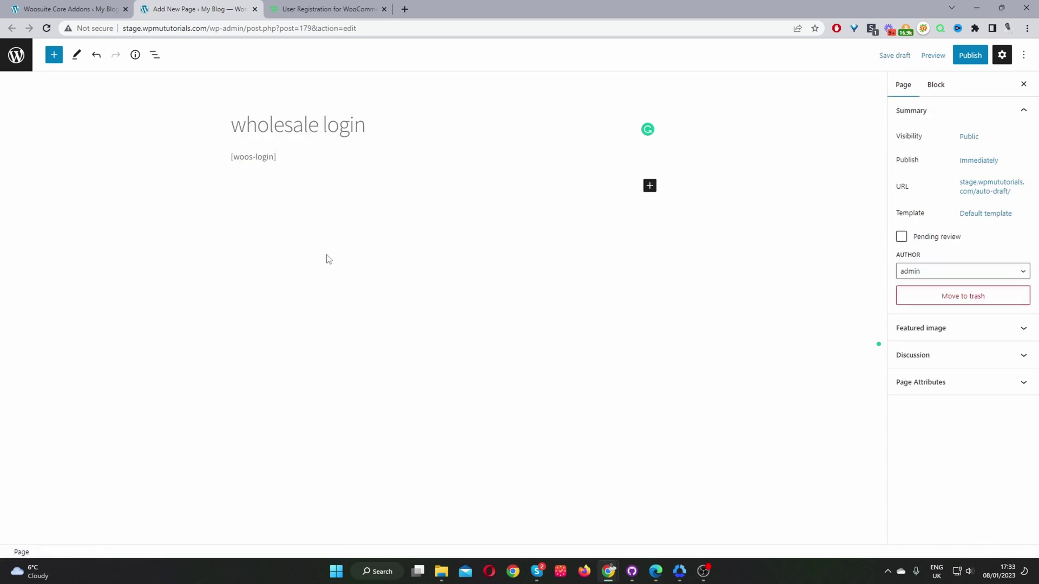
{"action": "left_click", "coordinate": [286, 154]}
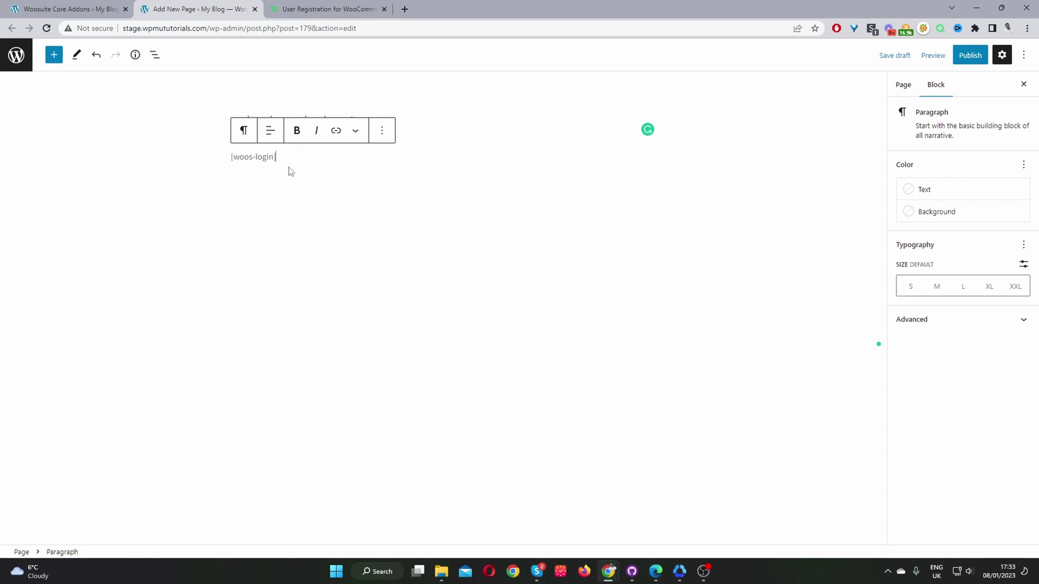
Publish the wholesale login page and open its live view.
{"action": "left_click", "coordinate": [974, 62]}
{"action": "left_click", "coordinate": [920, 66]}
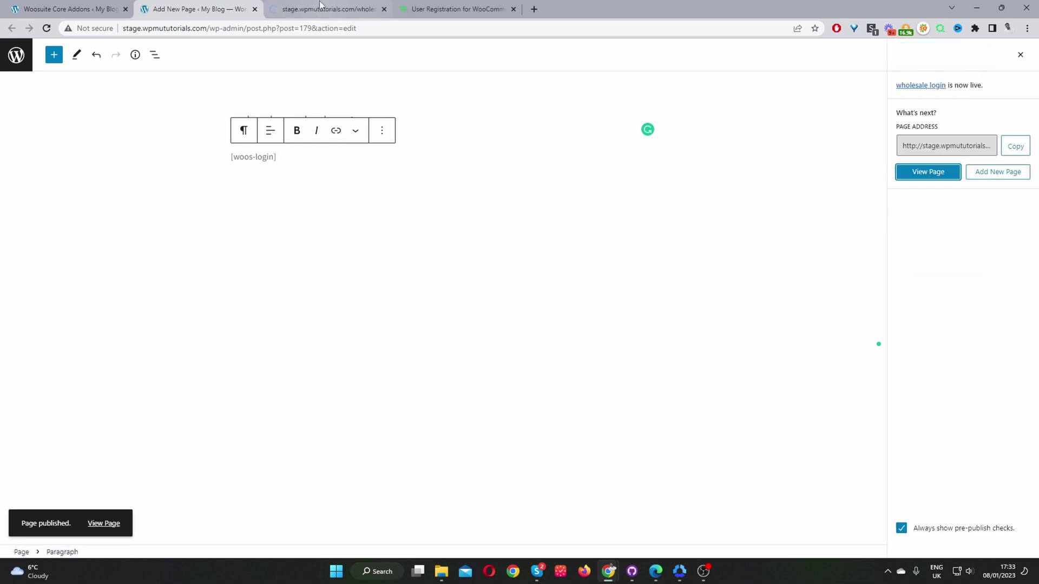
{"action": "left_click", "coordinate": [927, 171], "text": "ctrl"}
{"action": "left_click", "coordinate": [341, 11]}
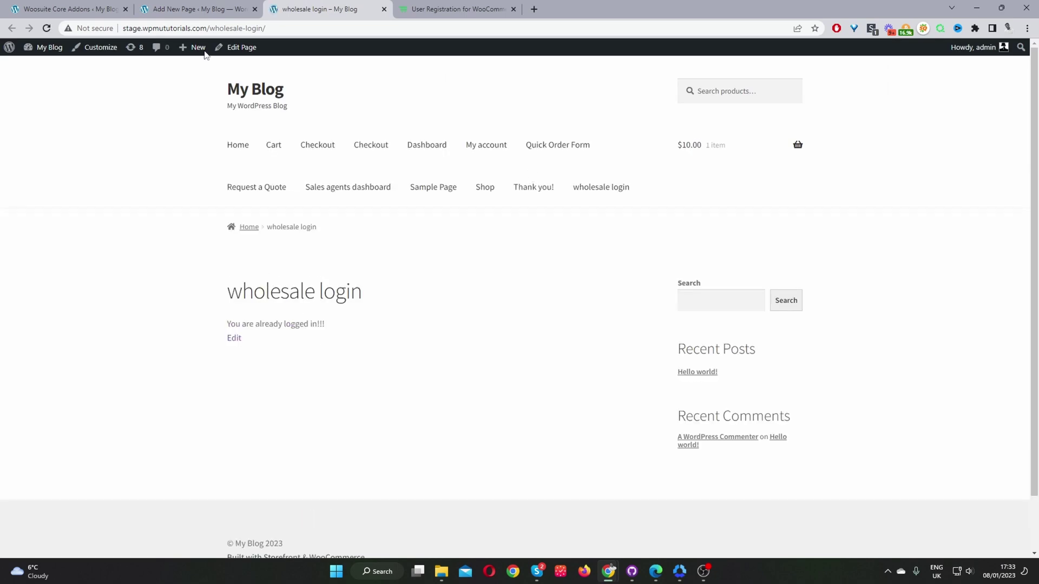
Load the page's URL in a private window to see the logged-out login form.
{"action": "left_click", "coordinate": [199, 30]}
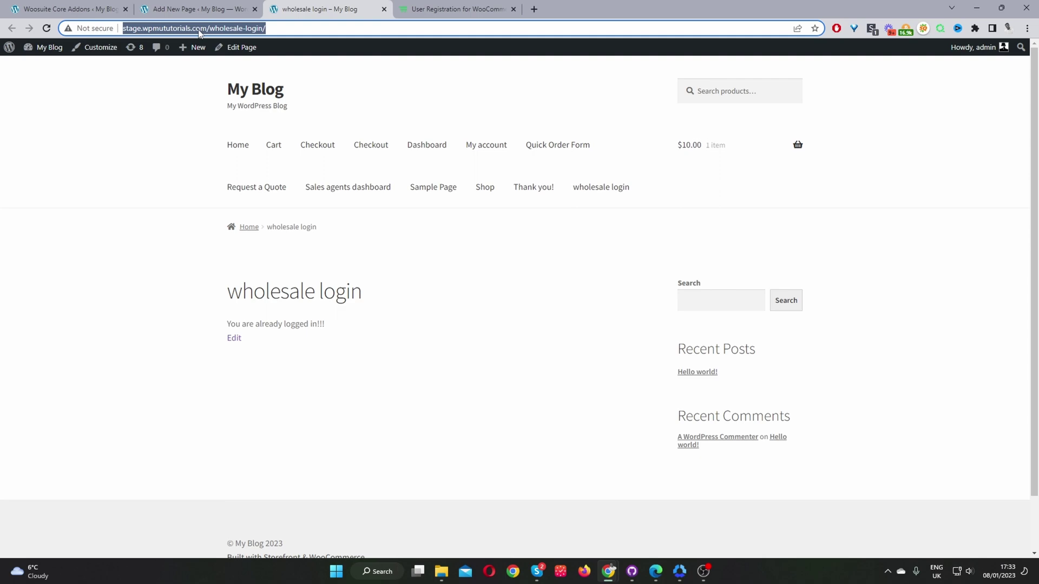
{"action": "key", "text": "ctrl+c"}
{"action": "key", "text": "ctrl+shift+n"}
{"action": "key", "text": "ctrl+v"}
{"action": "key", "text": "Return"}
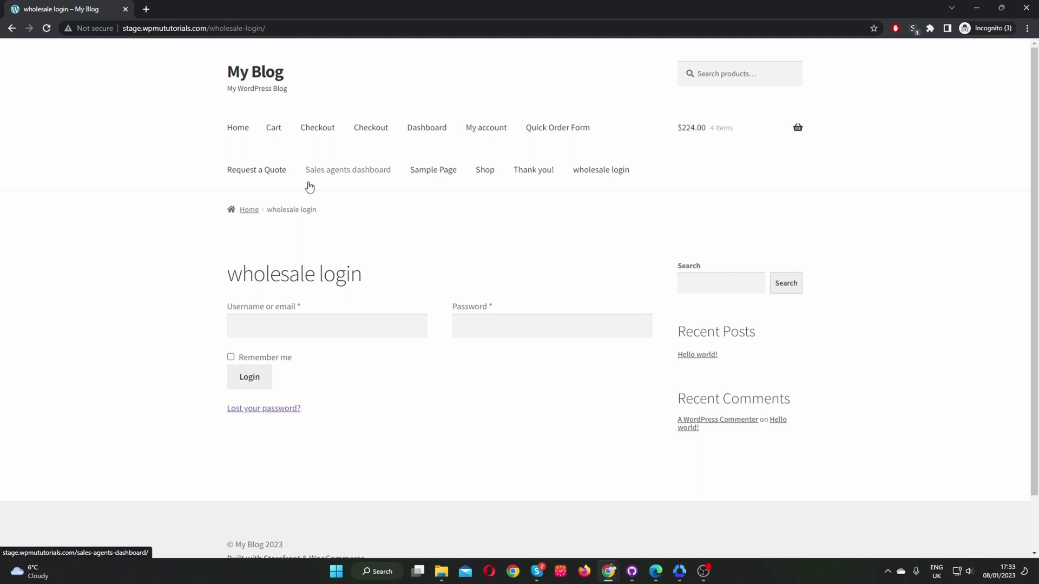
{"action": "left_click", "coordinate": [977, 8]}
Go to Woosuite Addons, then show User Registration's User Fields list with First Name, Company, Country.
{"action": "left_click", "coordinate": [182, 6]}
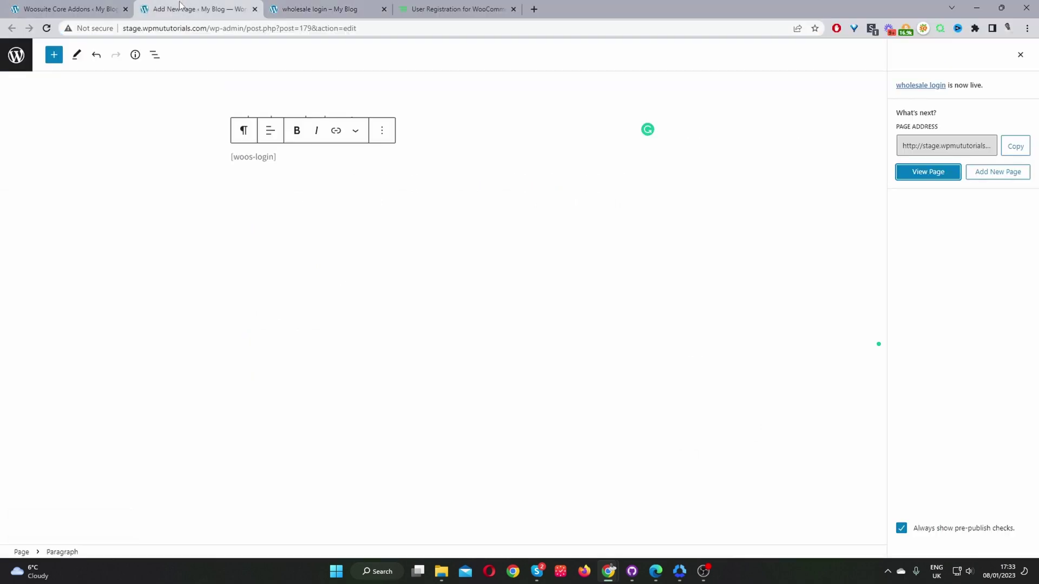
{"action": "left_click", "coordinate": [87, 8]}
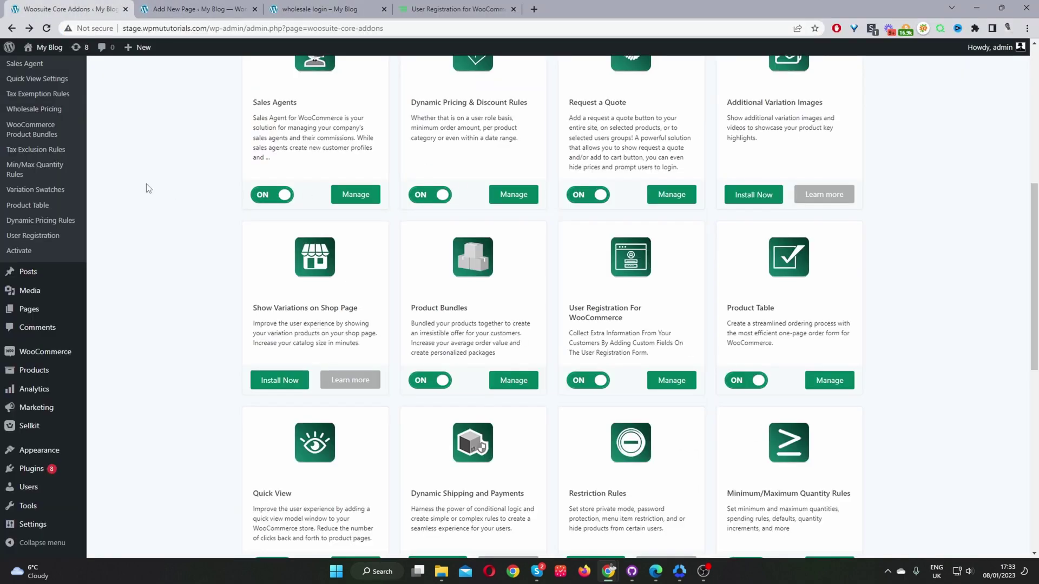
{"action": "scroll", "coordinate": [146, 188], "scroll_direction": "up", "scroll_amount": 3}
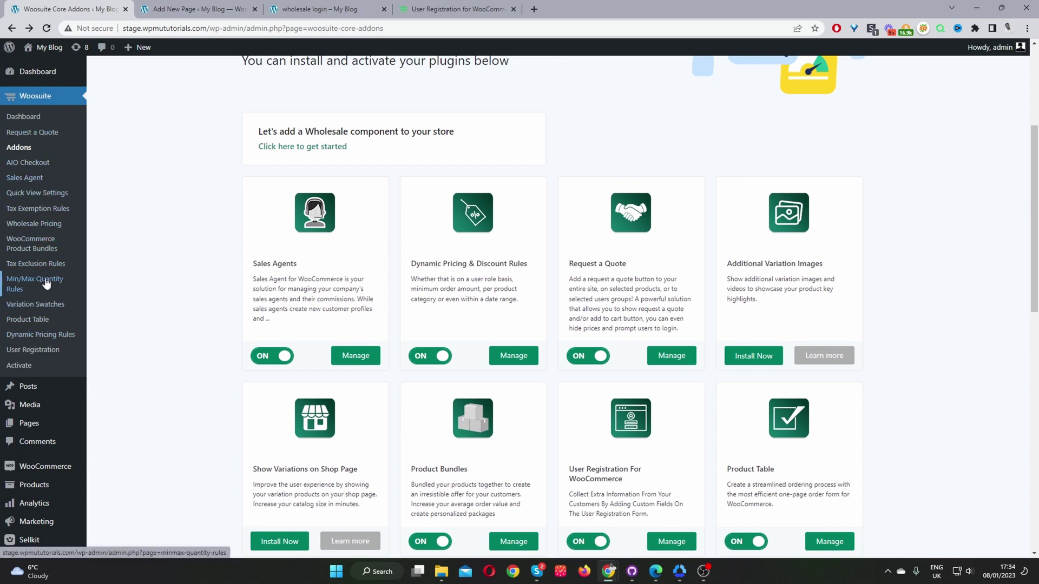
{"action": "left_click", "coordinate": [33, 351]}
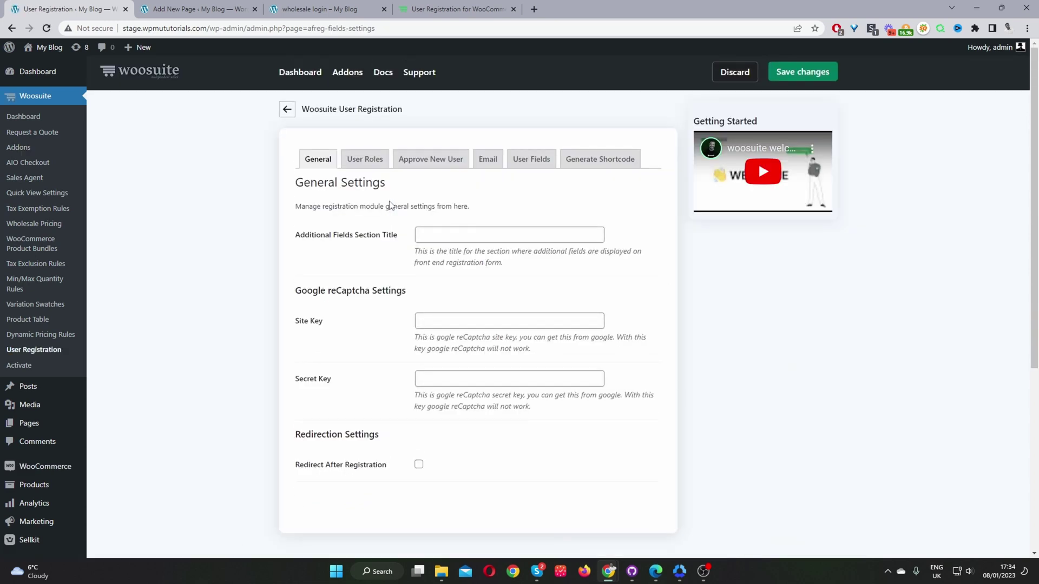
{"action": "left_click", "coordinate": [529, 163]}
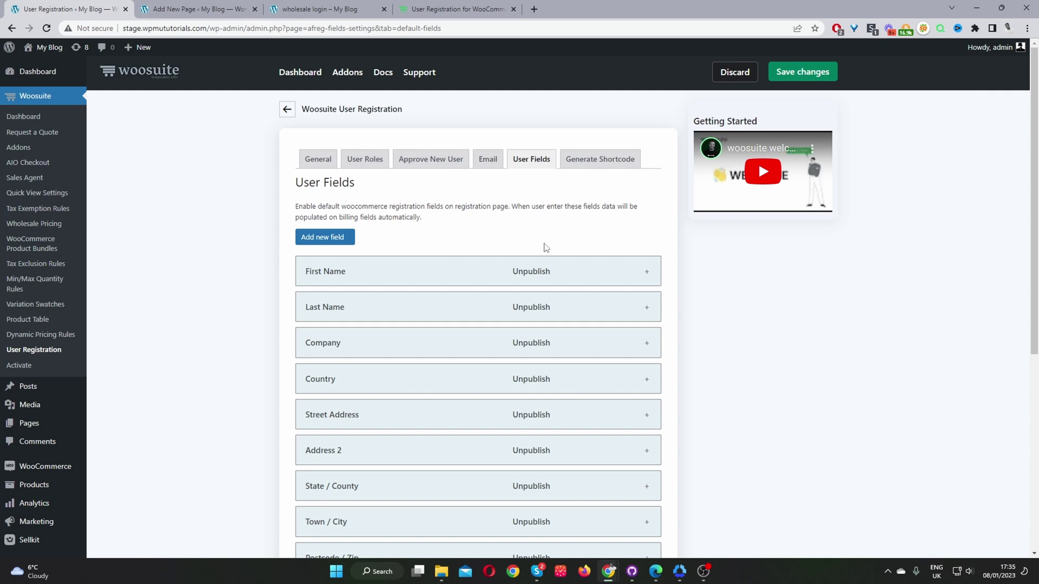
Set the First Name field's status to Publish and restrict it to the Wholesale Customer role.
{"action": "scroll", "coordinate": [492, 328], "scroll_direction": "down", "scroll_amount": 2}
{"action": "scroll", "coordinate": [493, 327], "scroll_direction": "up", "scroll_amount": 1}
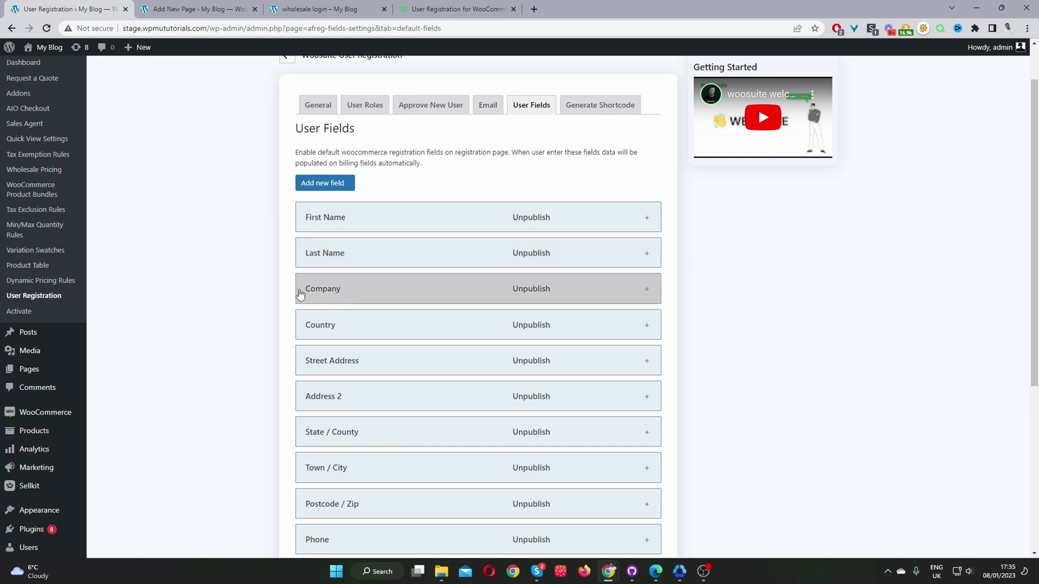
{"action": "scroll", "coordinate": [448, 439], "scroll_direction": "down", "scroll_amount": 3}
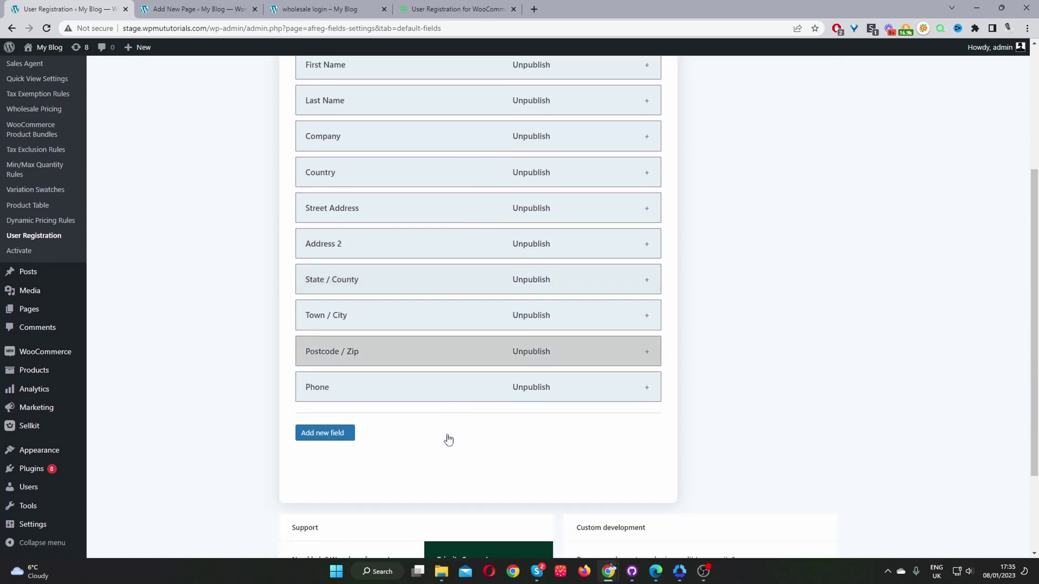
{"action": "scroll", "coordinate": [543, 251], "scroll_direction": "up", "scroll_amount": 3}
{"action": "scroll", "coordinate": [543, 197], "scroll_direction": "down", "scroll_amount": 1}
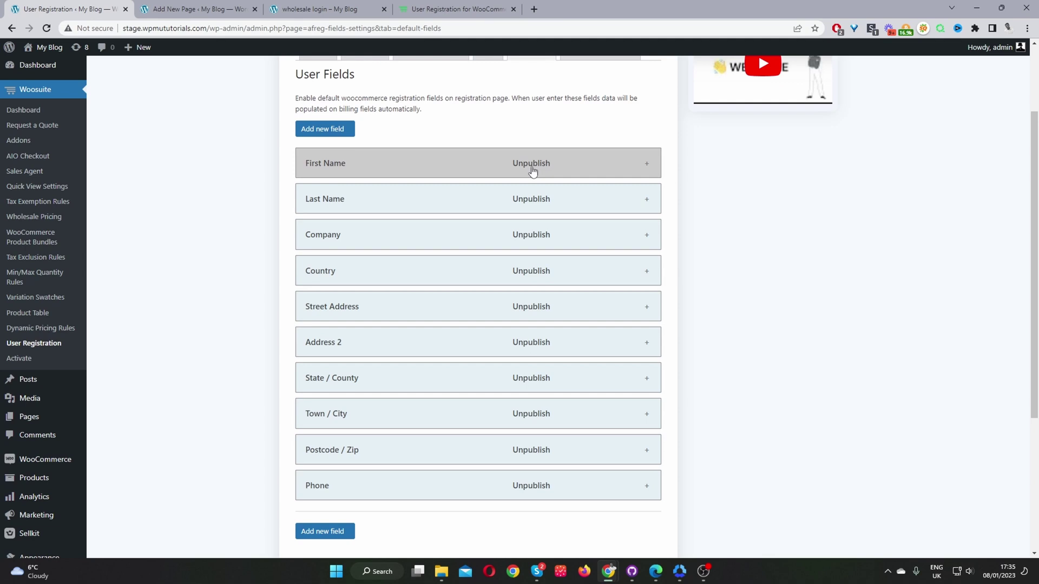
{"action": "left_click", "coordinate": [475, 170]}
{"action": "left_click", "coordinate": [448, 399]}
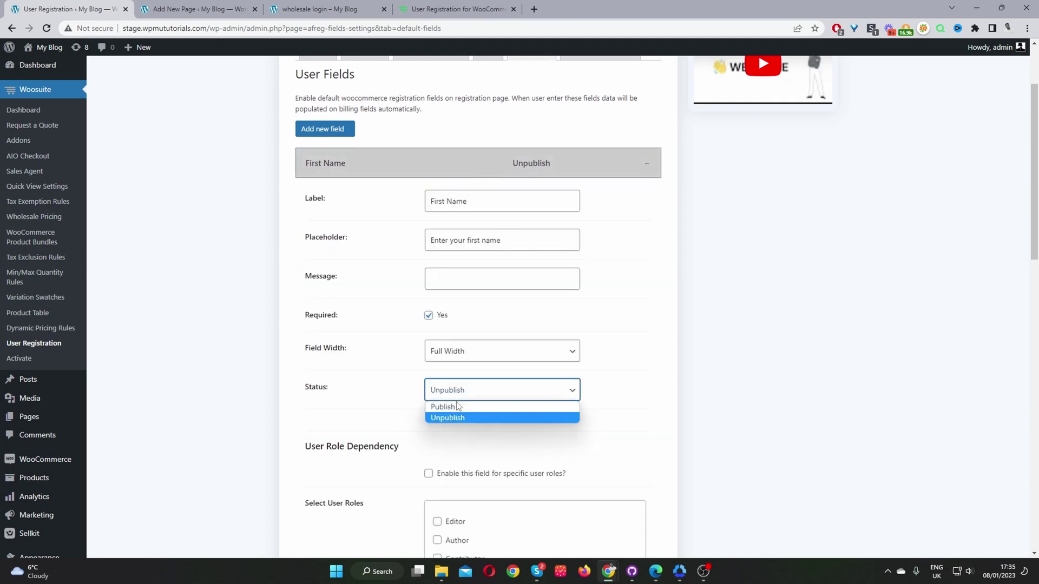
{"action": "left_click", "coordinate": [453, 407]}
{"action": "scroll", "coordinate": [455, 411], "scroll_direction": "down", "scroll_amount": 1}
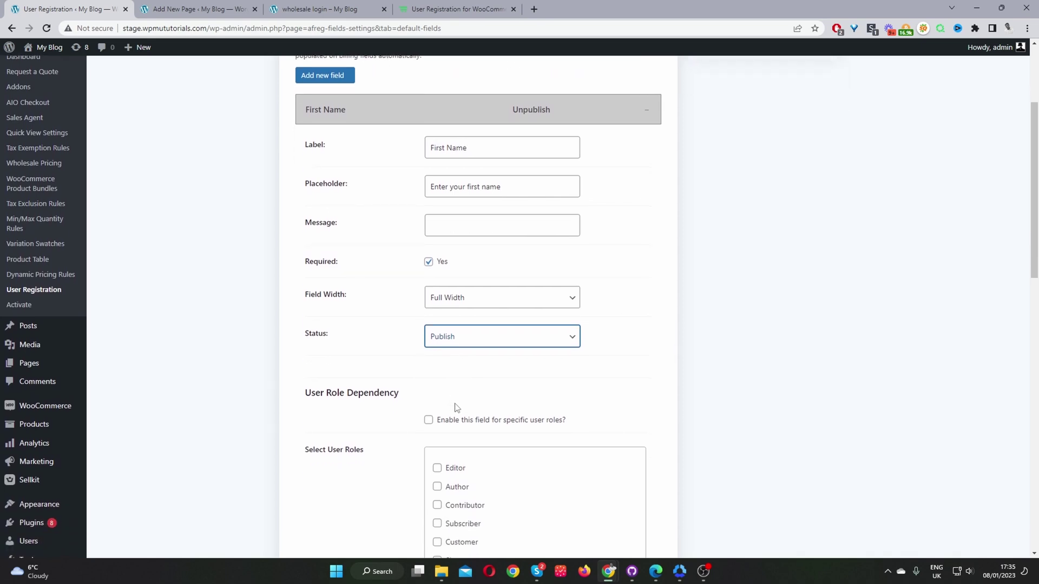
{"action": "left_click", "coordinate": [434, 422]}
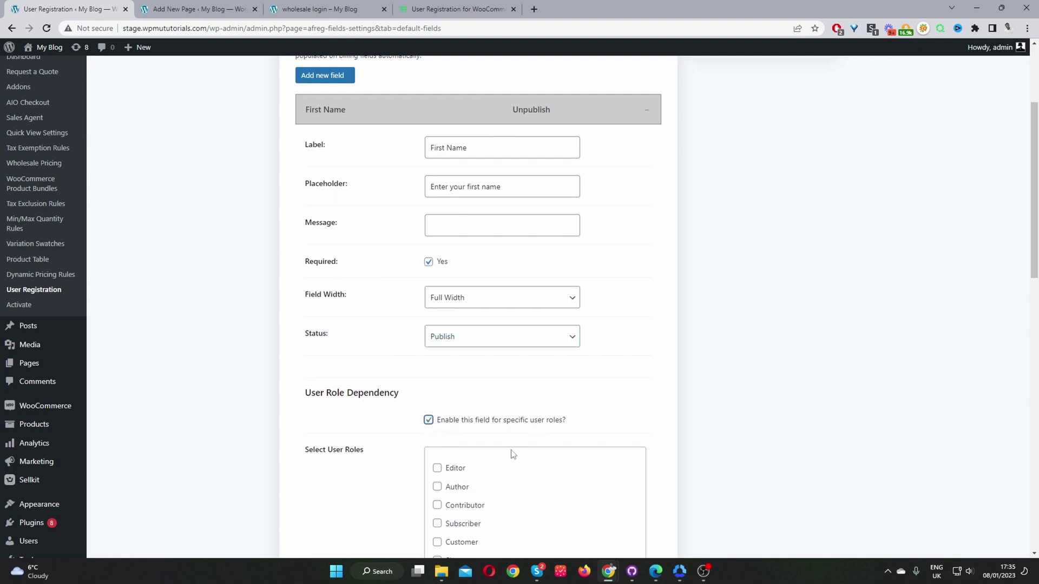
{"action": "scroll", "coordinate": [511, 454], "scroll_direction": "down", "scroll_amount": 3}
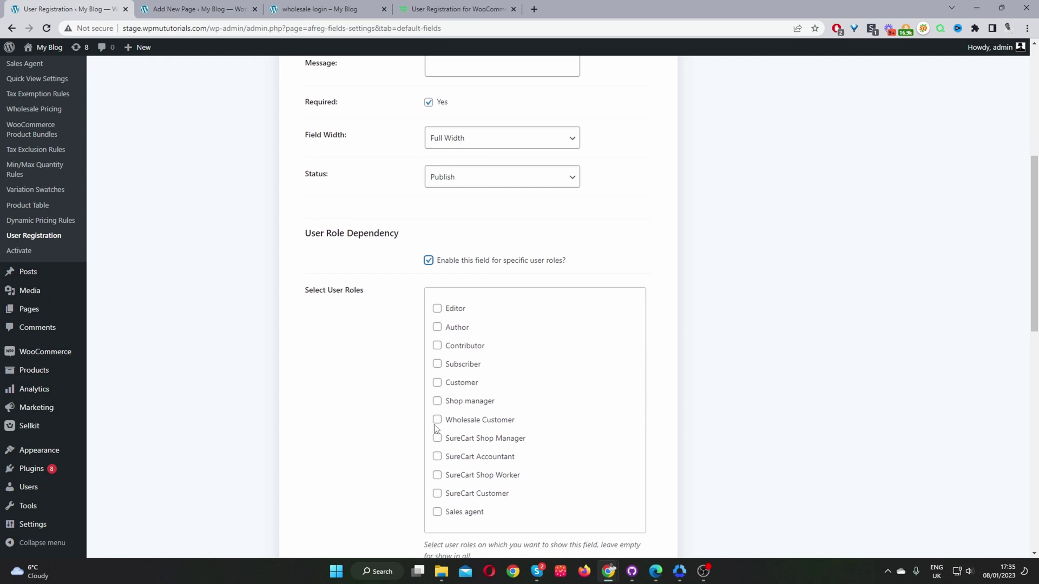
{"action": "left_click", "coordinate": [437, 421]}
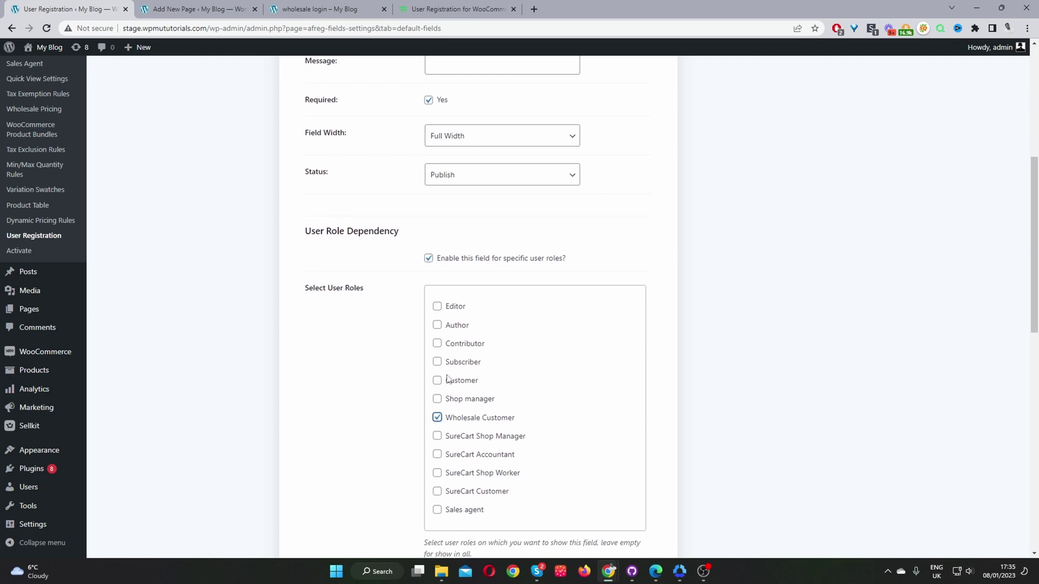
{"action": "scroll", "coordinate": [432, 325], "scroll_direction": "down", "scroll_amount": 4}
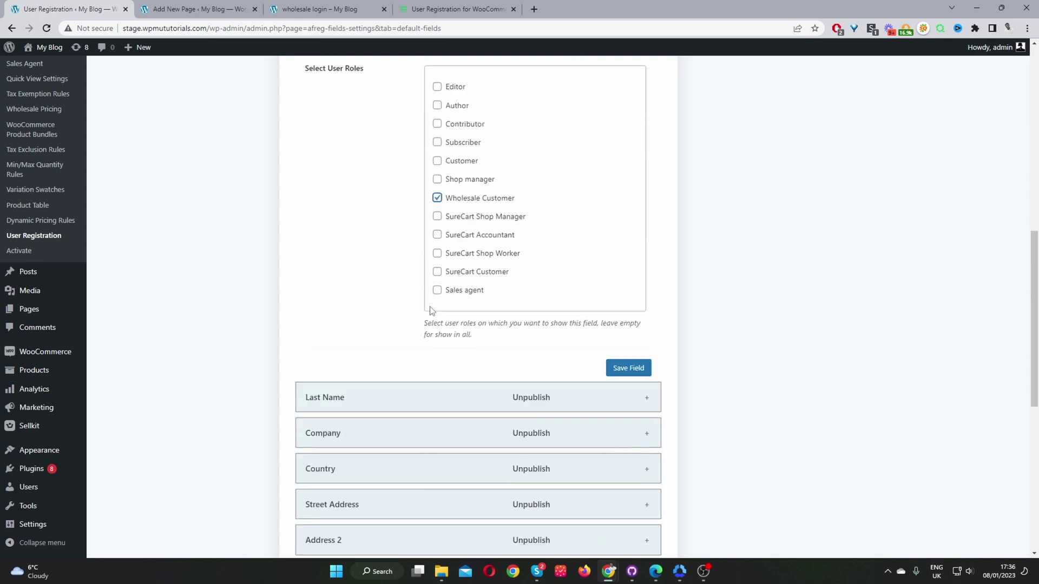
{"action": "scroll", "coordinate": [428, 309], "scroll_direction": "up", "scroll_amount": 7}
{"action": "scroll", "coordinate": [427, 309], "scroll_direction": "up", "scroll_amount": 2}
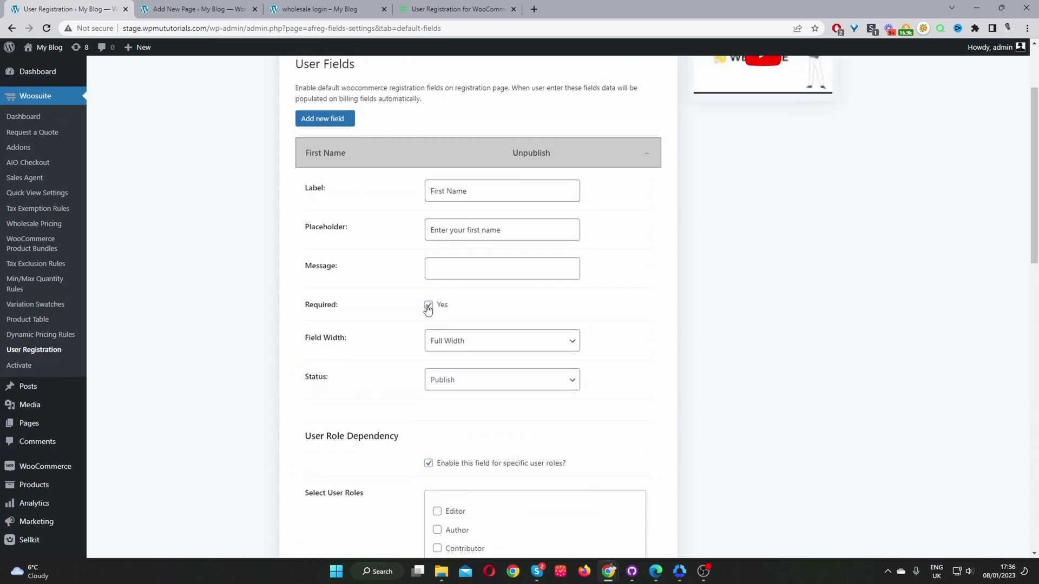
{"action": "scroll", "coordinate": [453, 256], "scroll_direction": "down", "scroll_amount": 2}
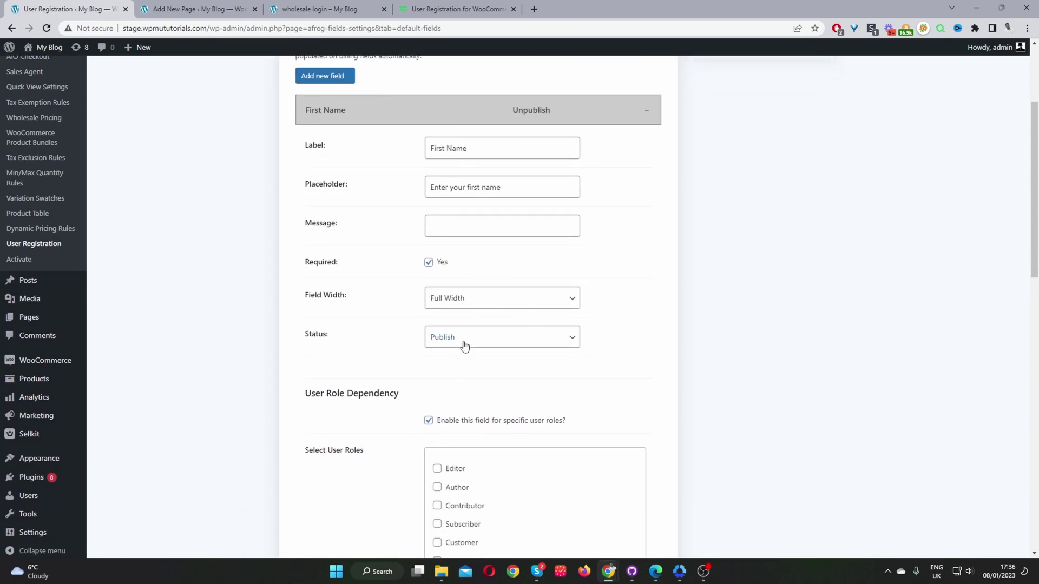
Set First Name back to Unpublish and remove its Wholesale Customer role restriction.
{"action": "left_click", "coordinate": [463, 347]}
{"action": "left_click", "coordinate": [448, 364]}
{"action": "left_click", "coordinate": [429, 421]}
{"action": "scroll", "coordinate": [487, 439], "scroll_direction": "down", "scroll_amount": 6}
{"action": "scroll", "coordinate": [434, 309], "scroll_direction": "up", "scroll_amount": 1}
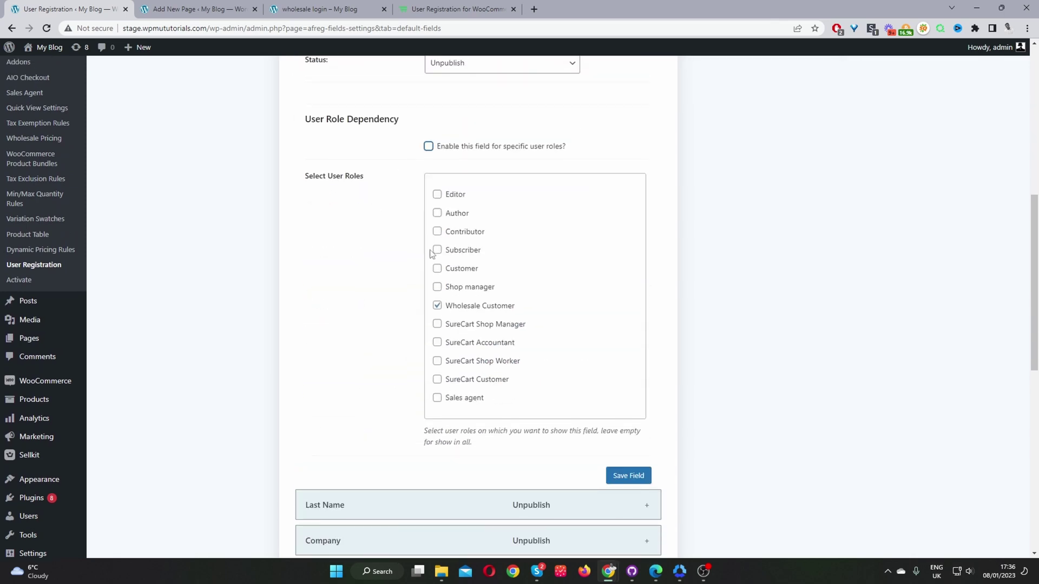
{"action": "left_click", "coordinate": [437, 308]}
Publish the Company field and limit it to the Wholesale Customer role.
{"action": "scroll", "coordinate": [527, 333], "scroll_direction": "down", "scroll_amount": 4}
{"action": "left_click", "coordinate": [524, 329]}
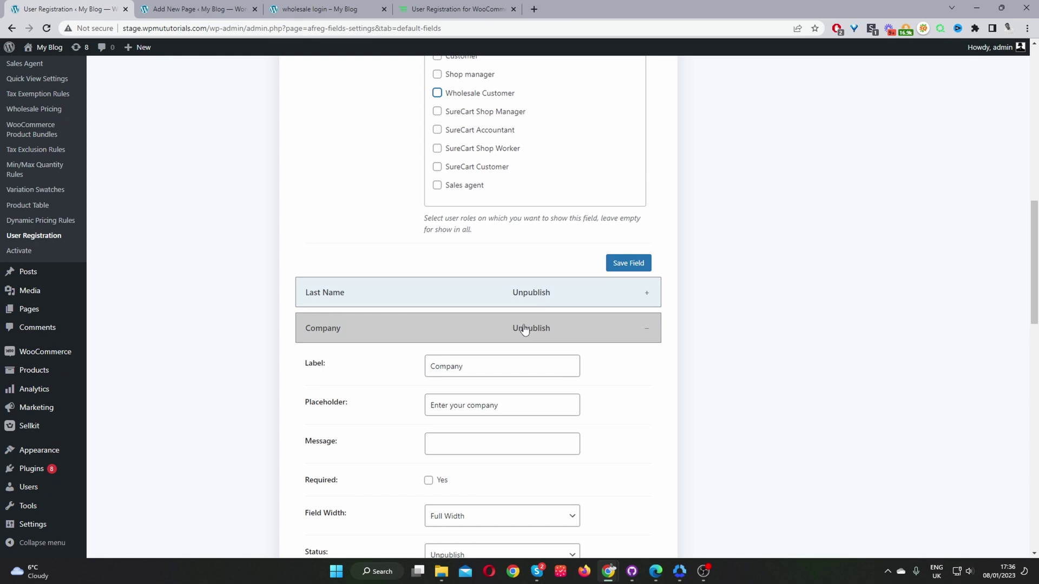
{"action": "scroll", "coordinate": [524, 332], "scroll_direction": "down", "scroll_amount": 4}
{"action": "left_click", "coordinate": [462, 338]}
{"action": "left_click", "coordinate": [447, 361]}
{"action": "left_click", "coordinate": [443, 423]}
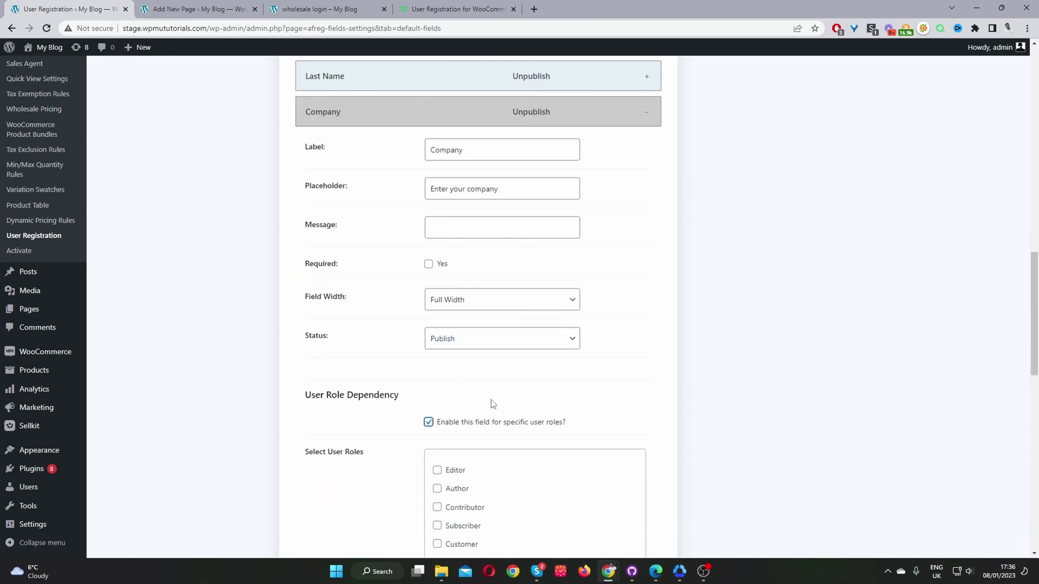
{"action": "scroll", "coordinate": [489, 404], "scroll_direction": "down", "scroll_amount": 4}
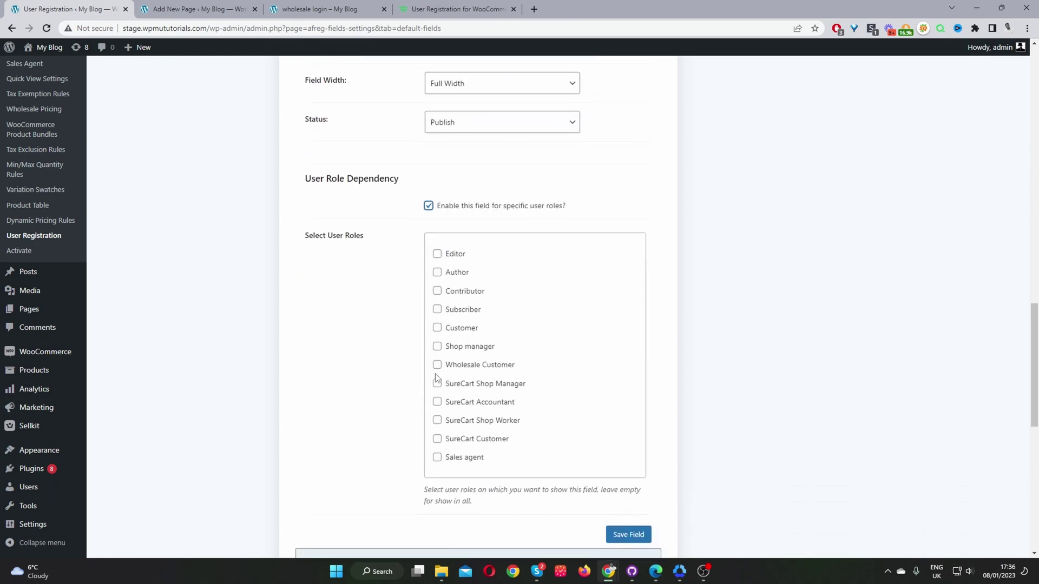
{"action": "left_click", "coordinate": [438, 364]}
Publish the Phone field and limit it to the Wholesale Customer role.
{"action": "scroll", "coordinate": [621, 387], "scroll_direction": "down", "scroll_amount": 4}
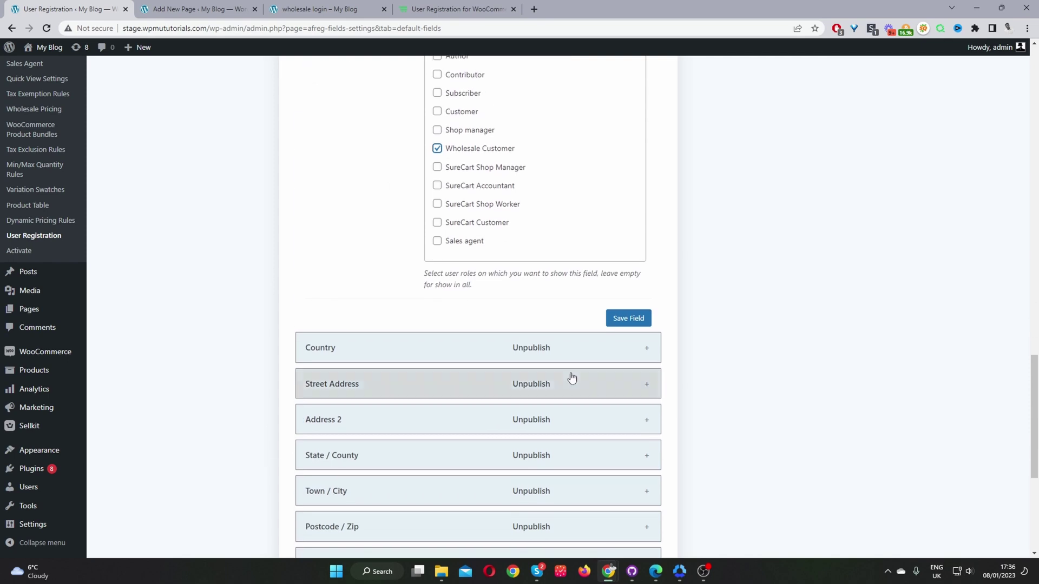
{"action": "scroll", "coordinate": [572, 377], "scroll_direction": "down", "scroll_amount": 4}
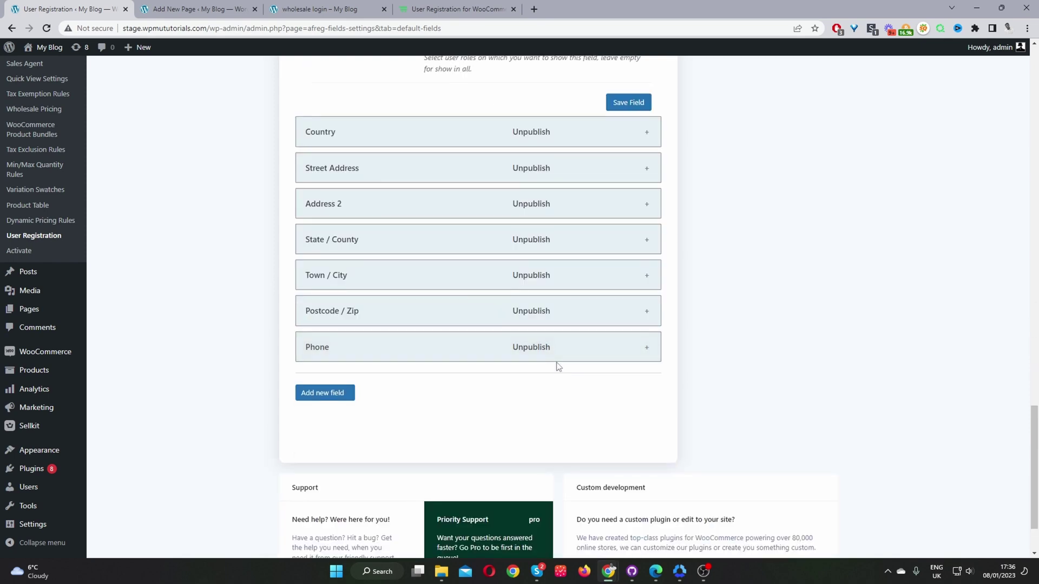
{"action": "left_click", "coordinate": [555, 357]}
{"action": "scroll", "coordinate": [433, 412], "scroll_direction": "down", "scroll_amount": 4}
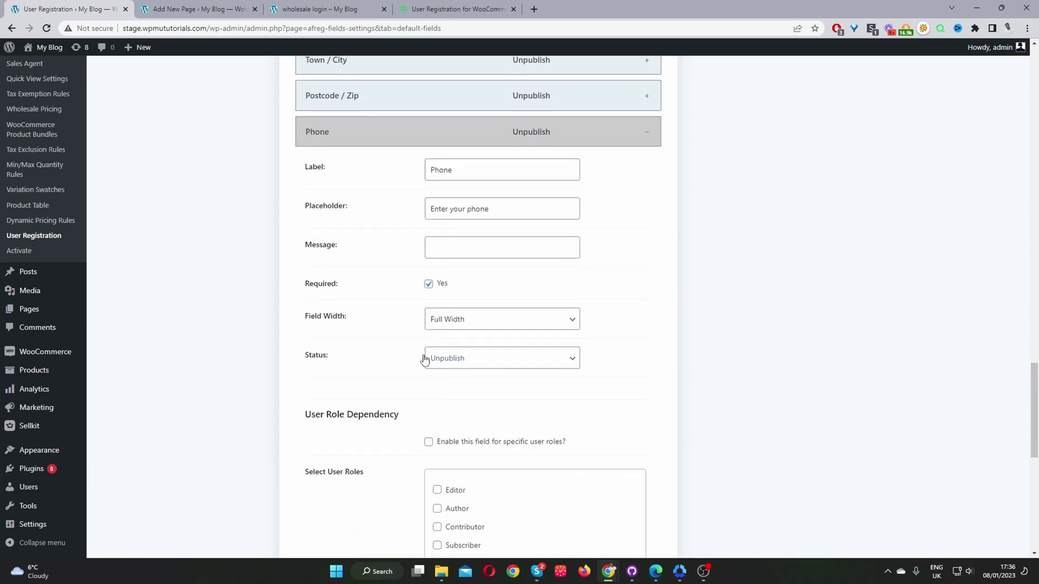
{"action": "scroll", "coordinate": [424, 359], "scroll_direction": "down", "scroll_amount": 2}
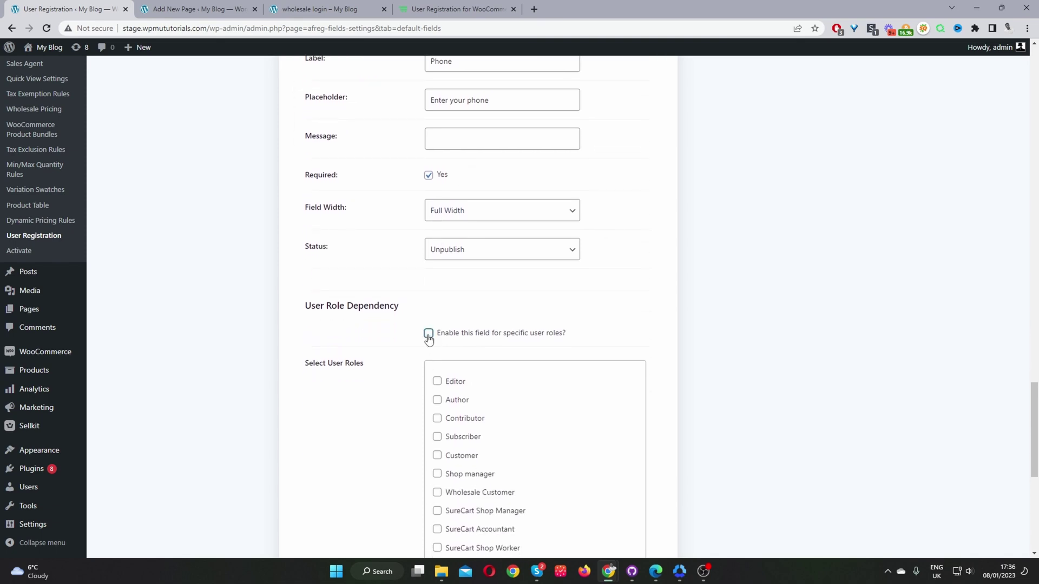
{"action": "left_click", "coordinate": [428, 336]}
{"action": "left_click", "coordinate": [445, 252]}
{"action": "left_click", "coordinate": [449, 264]}
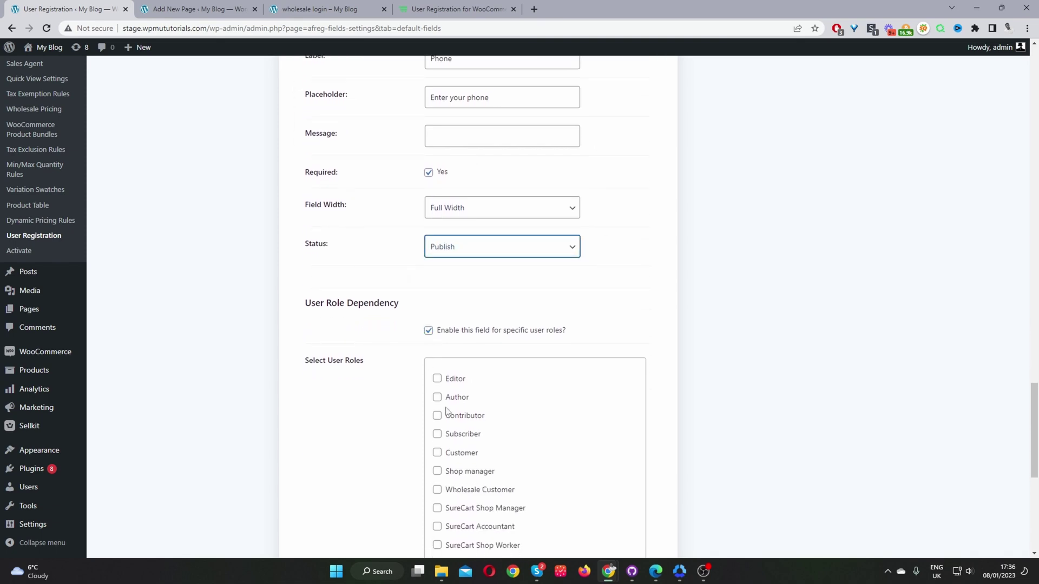
{"action": "scroll", "coordinate": [446, 411], "scroll_direction": "down", "scroll_amount": 3}
{"action": "left_click", "coordinate": [436, 330]}
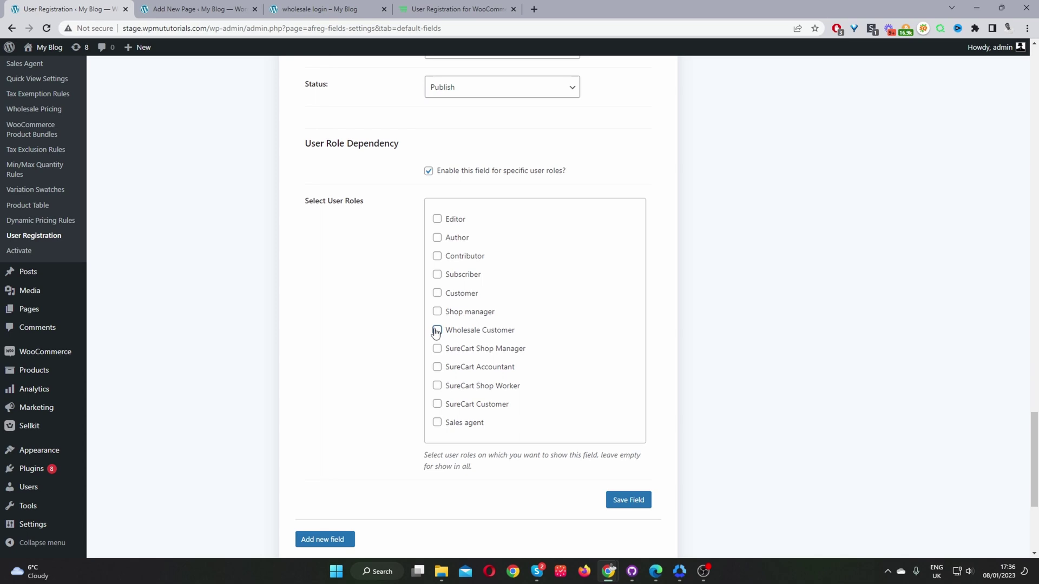
{"action": "scroll", "coordinate": [460, 395], "scroll_direction": "down", "scroll_amount": 3}
{"action": "scroll", "coordinate": [460, 398], "scroll_direction": "down", "scroll_amount": 2}
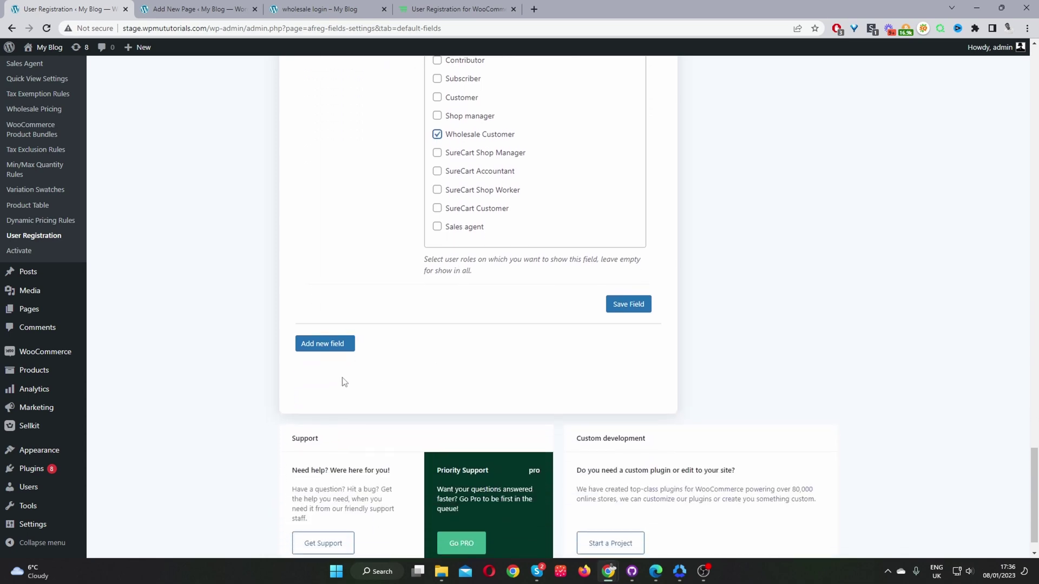
Add a new registration field labelled 'How did you find us?' with type Selectbox.
{"action": "left_click", "coordinate": [331, 324]}
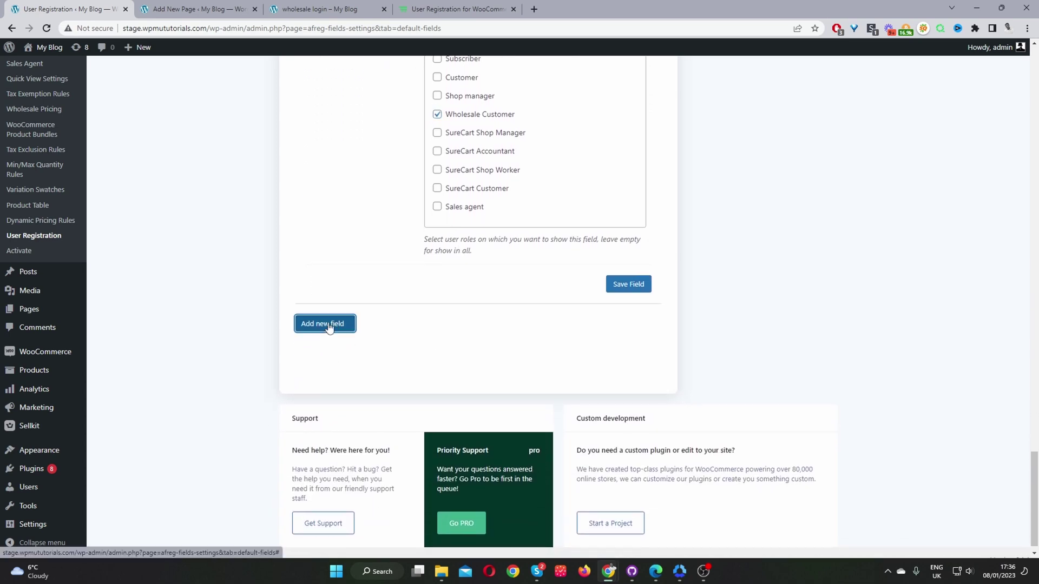
{"action": "left_click_drag", "start_coordinate": [477, 394], "coordinate": [394, 391]}
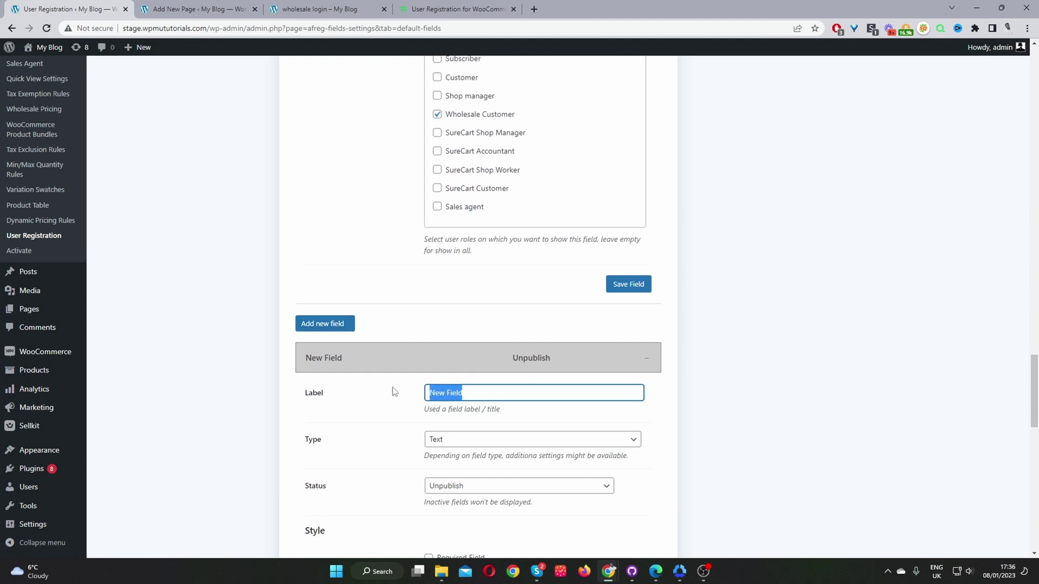
{"action": "key", "text": "Tab"}
{"action": "left_click", "coordinate": [446, 441]}
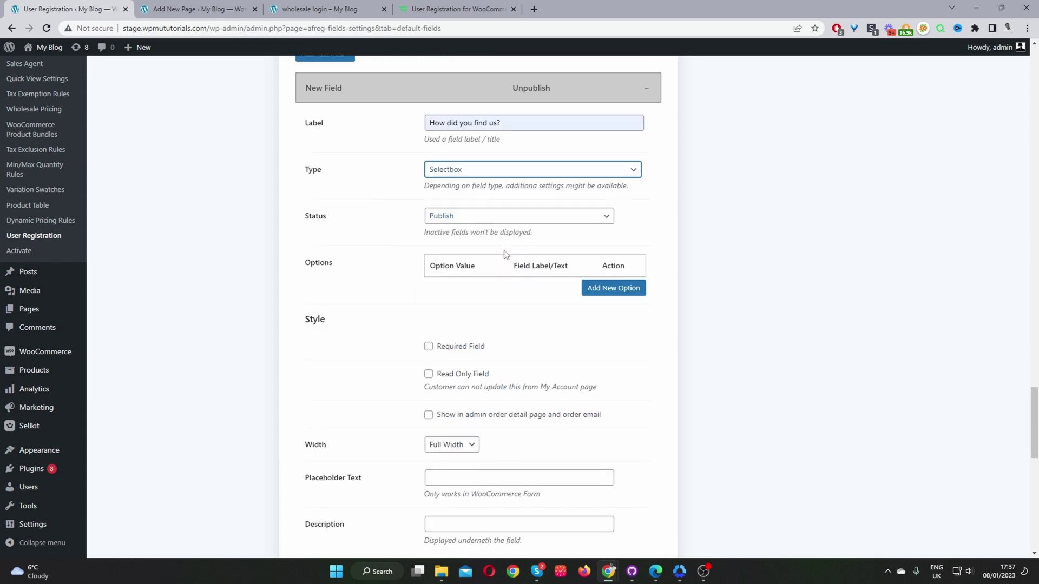
Give it two options: value google / label Google and value referral / label Referral.
{"action": "left_click", "coordinate": [589, 292]}
{"action": "left_click", "coordinate": [607, 318]}
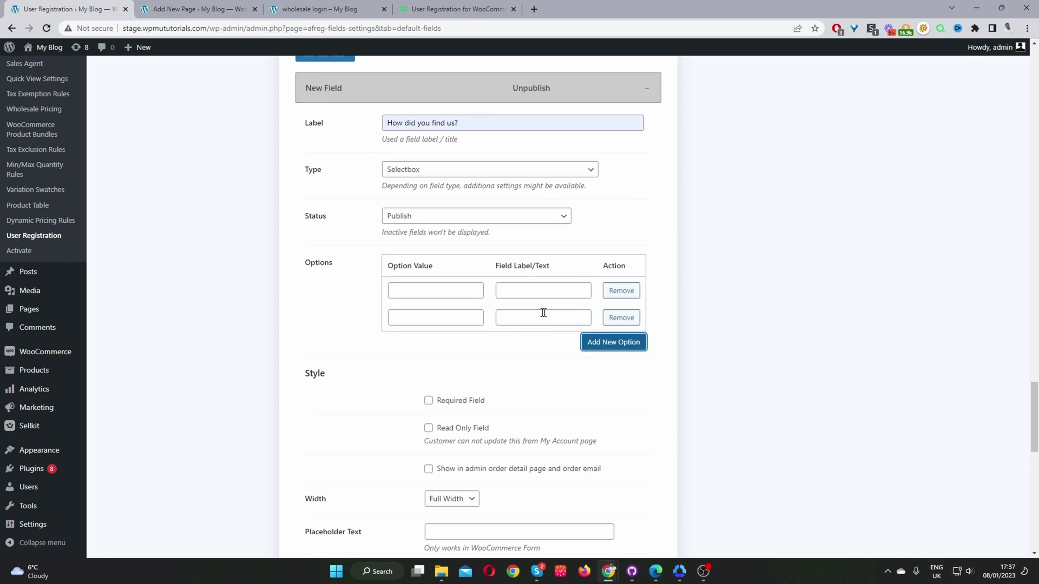
{"action": "left_click", "coordinate": [444, 294]}
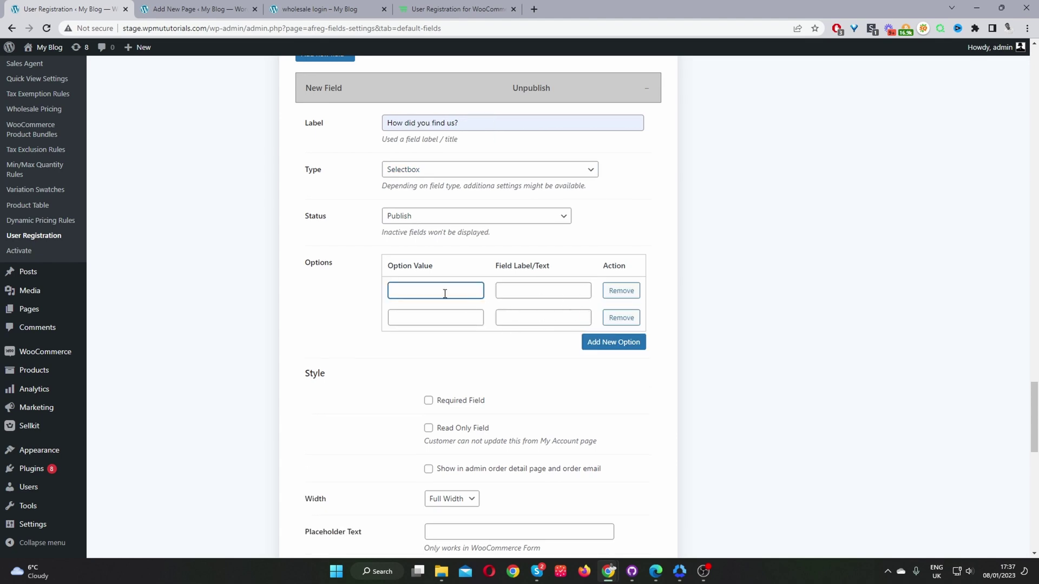
{"action": "type", "text": "Google"}
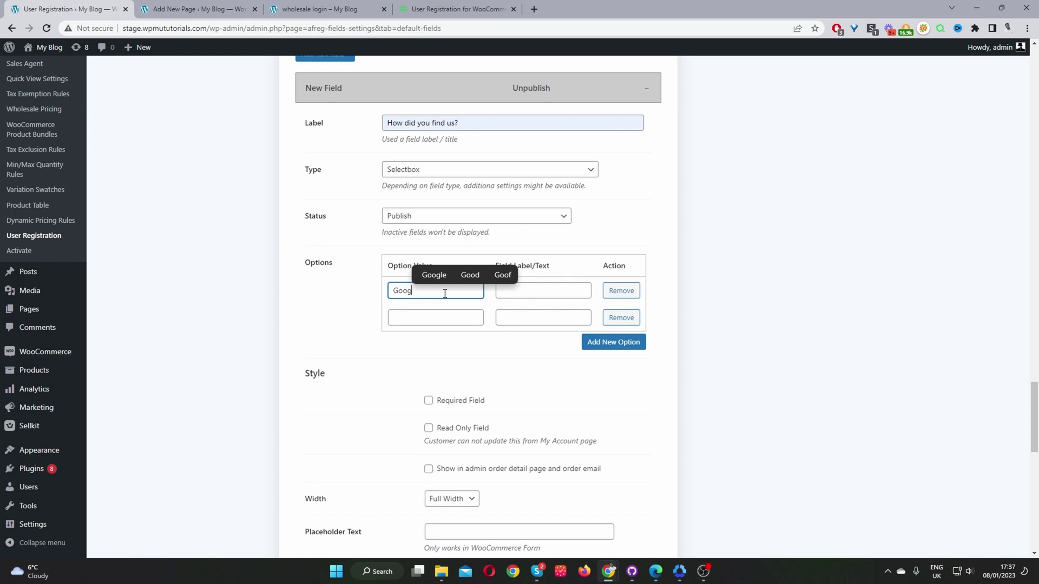
{"action": "left_click", "coordinate": [441, 318]}
{"action": "type", "text": "Referral"}
{"action": "double_click", "coordinate": [442, 319]}
{"action": "left_click", "coordinate": [499, 290]}
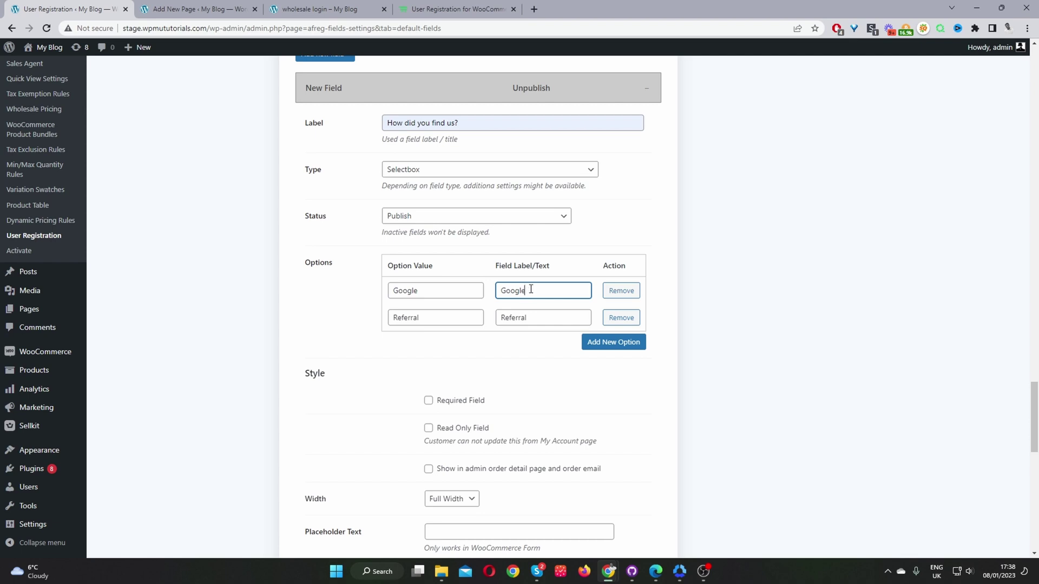
{"action": "left_click_drag", "start_coordinate": [531, 289], "coordinate": [485, 290]}
{"action": "left_click_drag", "start_coordinate": [420, 290], "coordinate": [373, 297]}
{"action": "left_click", "coordinate": [400, 292]}
{"action": "type", "text": "g"}
{"action": "left_click", "coordinate": [395, 318]}
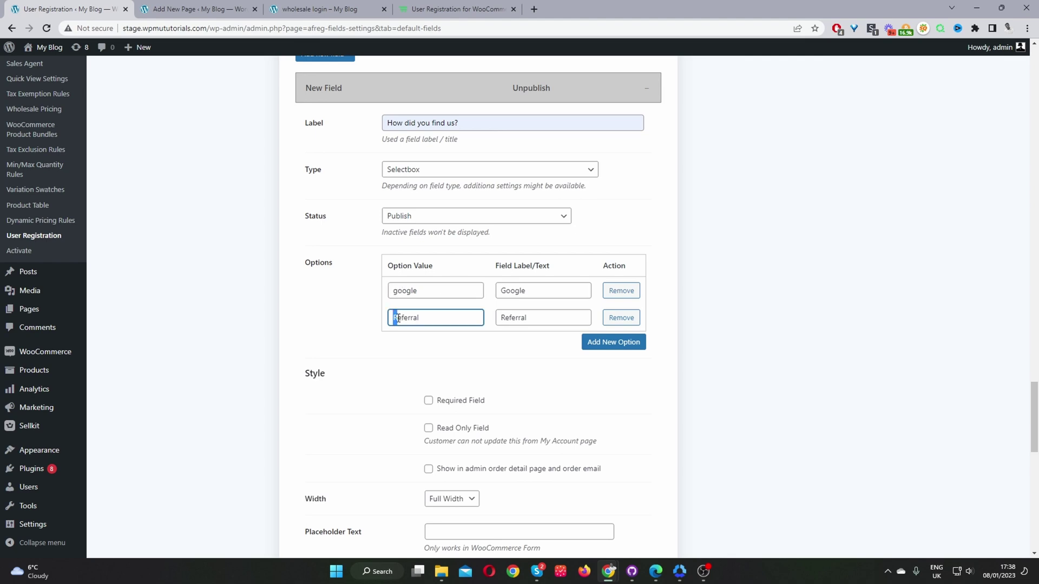
{"action": "type", "text": "r"}
{"action": "left_click", "coordinate": [182, 224]}
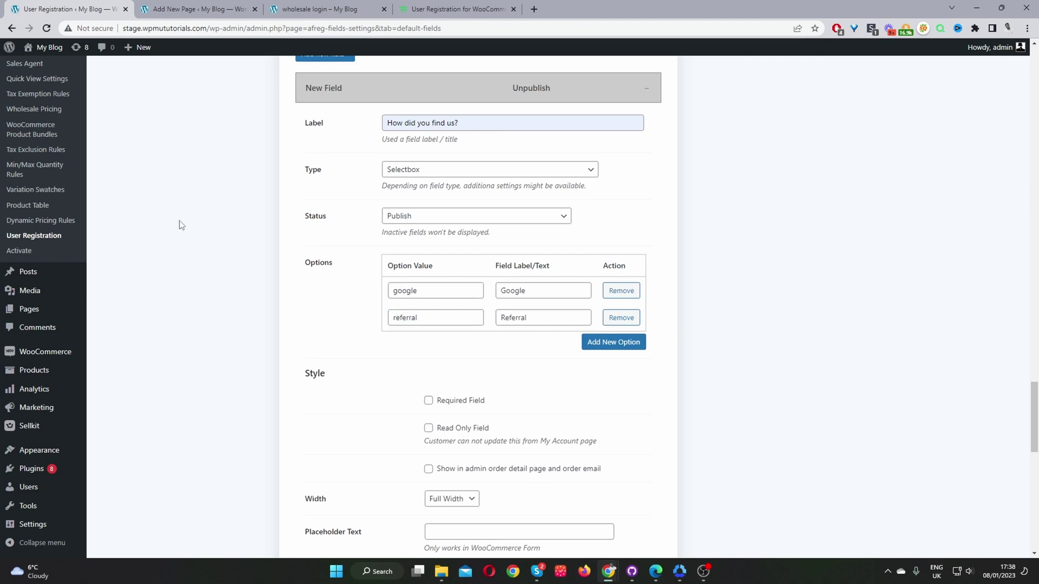
Restrict the 'How did you find us?' field to the Wholesale Customer role.
{"action": "scroll", "coordinate": [463, 294], "scroll_direction": "down", "scroll_amount": 6}
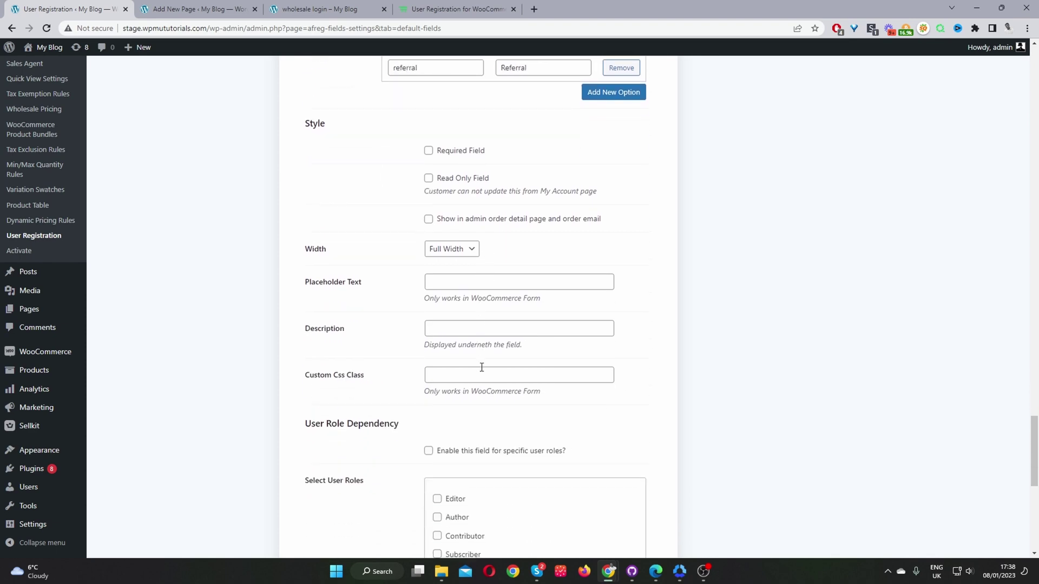
{"action": "scroll", "coordinate": [466, 351], "scroll_direction": "down", "scroll_amount": 1}
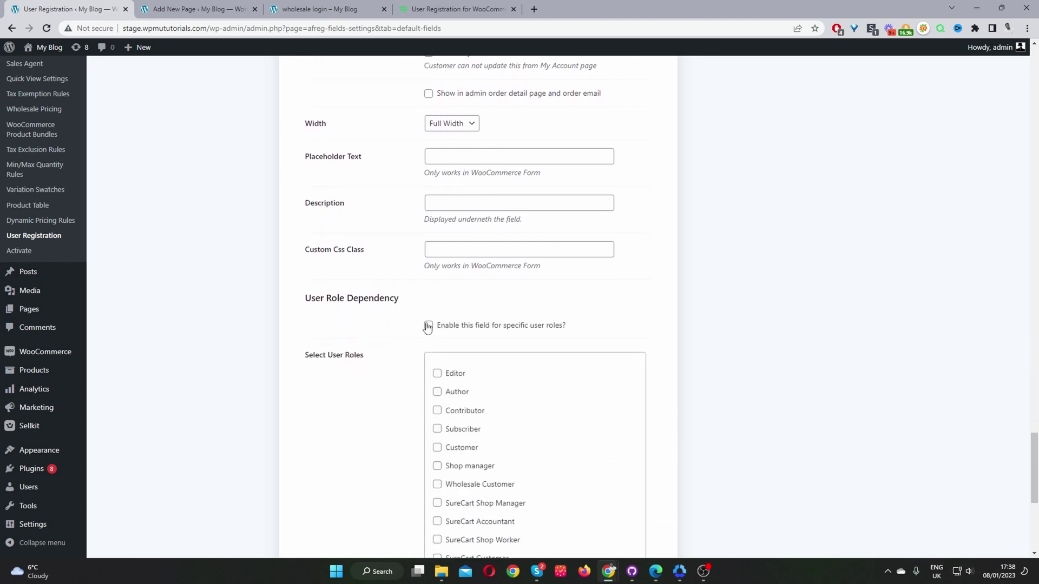
{"action": "left_click", "coordinate": [428, 322]}
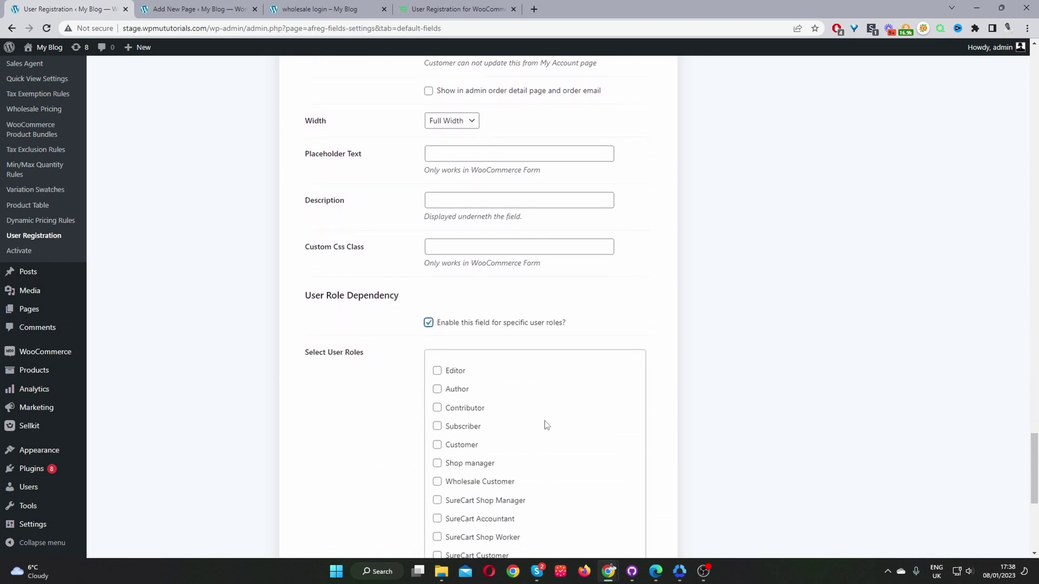
{"action": "left_click", "coordinate": [437, 482]}
{"action": "scroll", "coordinate": [742, 523], "scroll_direction": "down", "scroll_amount": 5}
{"action": "scroll", "coordinate": [654, 424], "scroll_direction": "up", "scroll_amount": 12}
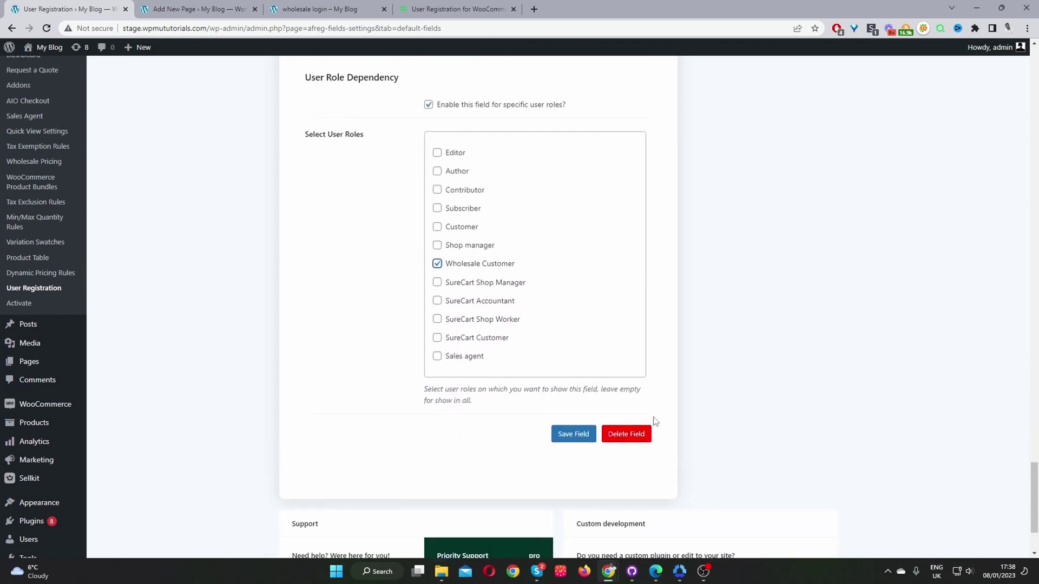
{"action": "scroll", "coordinate": [686, 379], "scroll_direction": "up", "scroll_amount": 15}
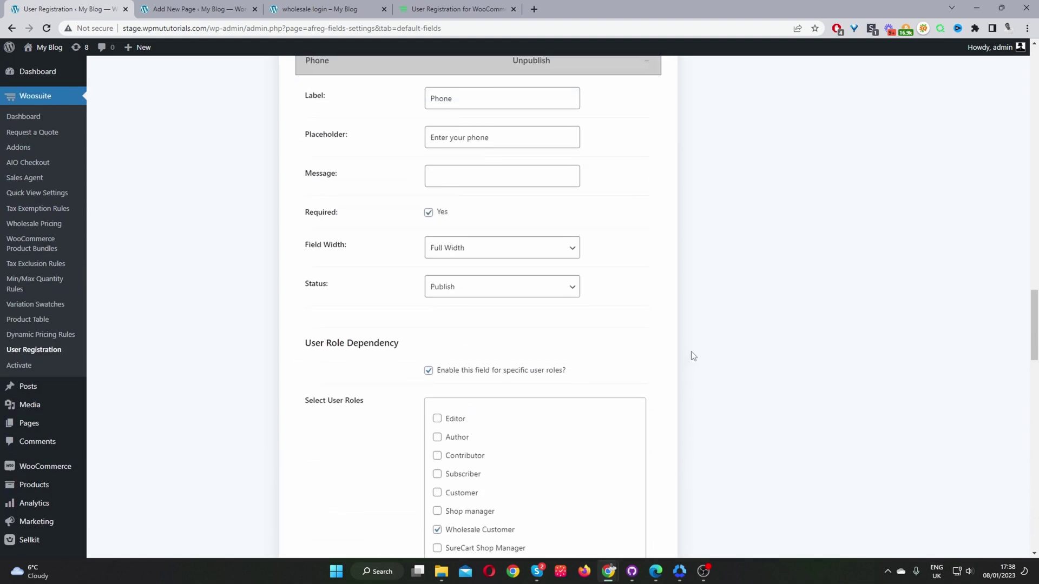
{"action": "scroll", "coordinate": [351, 345], "scroll_direction": "down", "scroll_amount": 5}
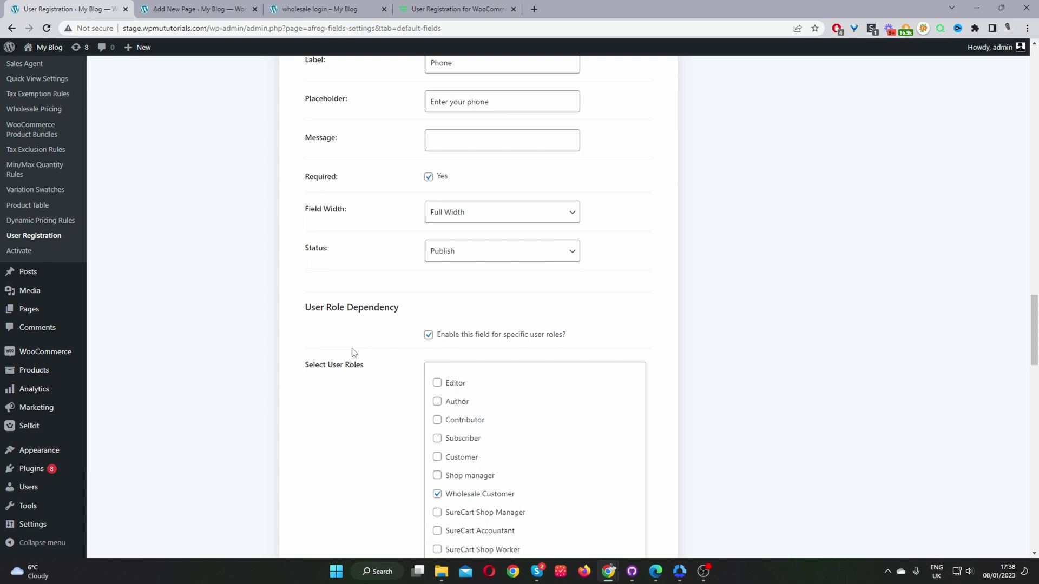
{"action": "scroll", "coordinate": [353, 352], "scroll_direction": "down", "scroll_amount": 5}
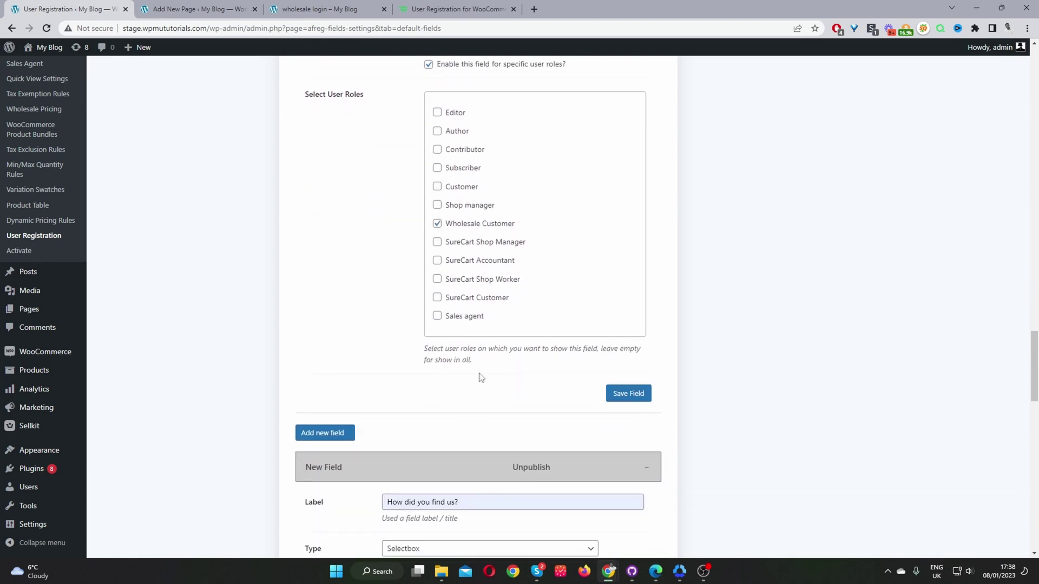
Save the field, then save all User Fields changes.
{"action": "left_click", "coordinate": [624, 392]}
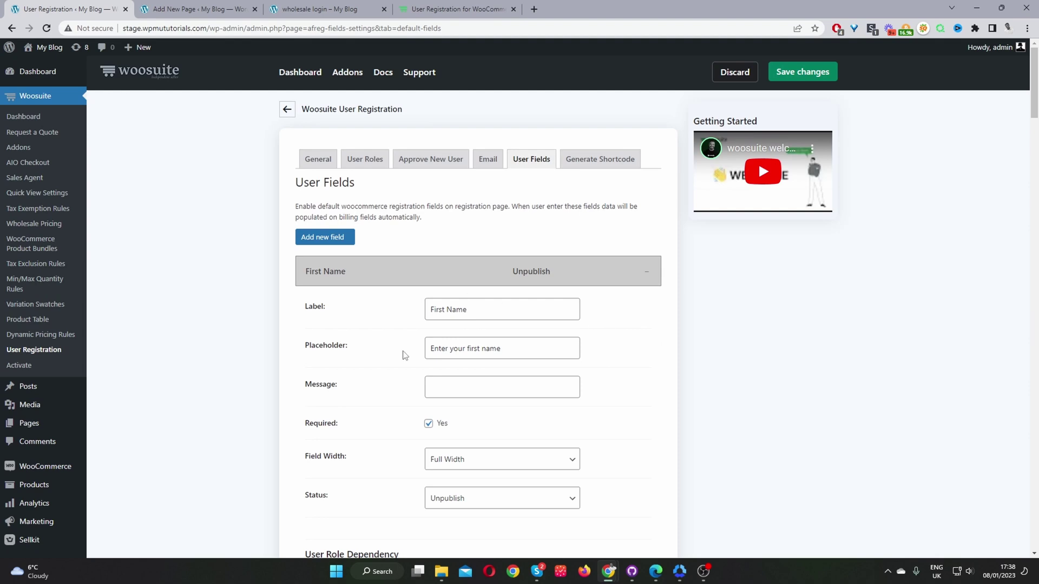
{"action": "left_click", "coordinate": [802, 75]}
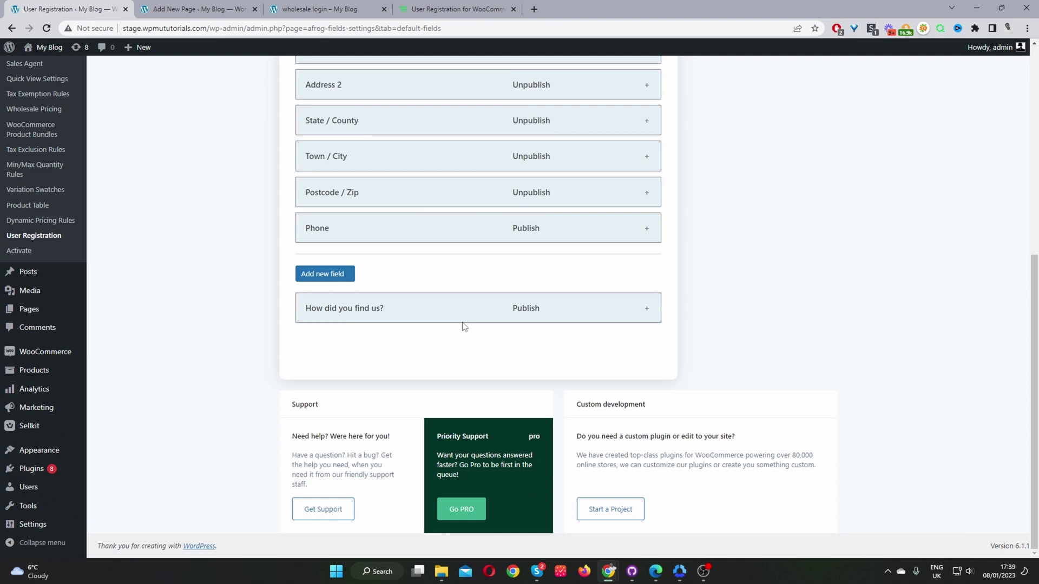
{"action": "scroll", "coordinate": [517, 258], "scroll_direction": "up", "scroll_amount": 7}
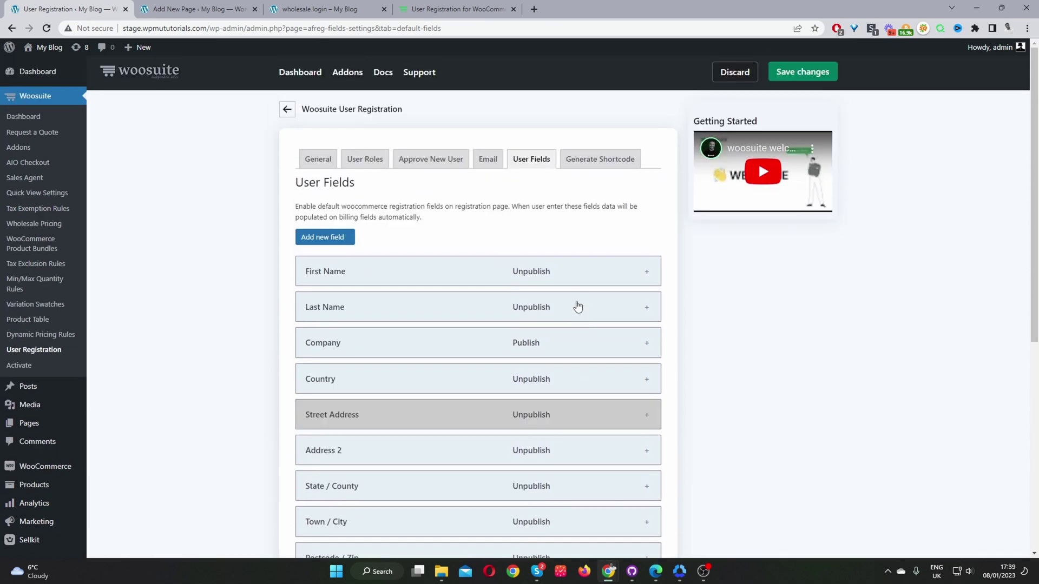
In the shortcode generator, select the Wholesale Customer role for the registration form.
{"action": "left_click", "coordinate": [582, 168]}
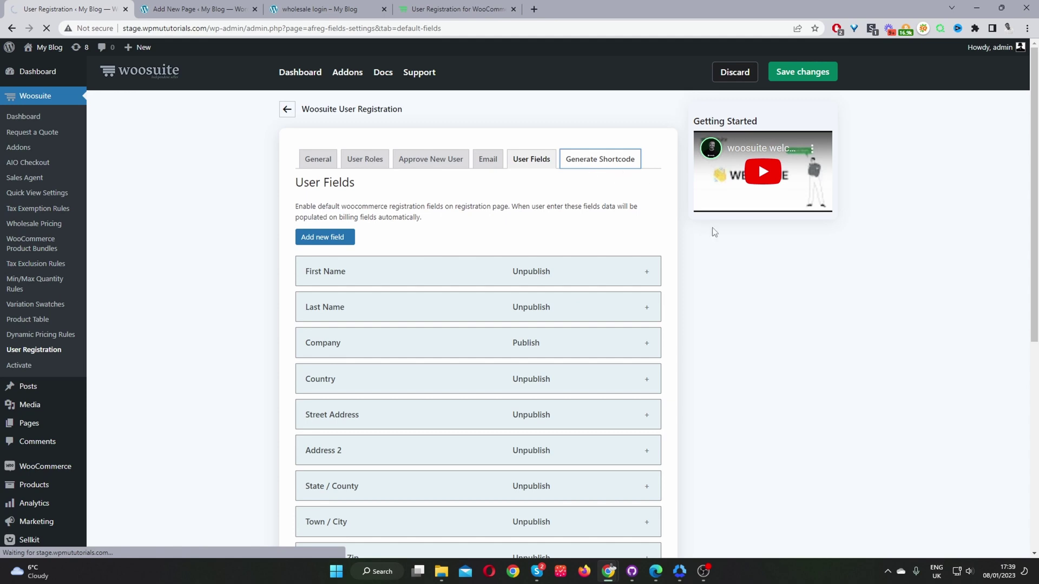
{"action": "left_click", "coordinate": [419, 348]}
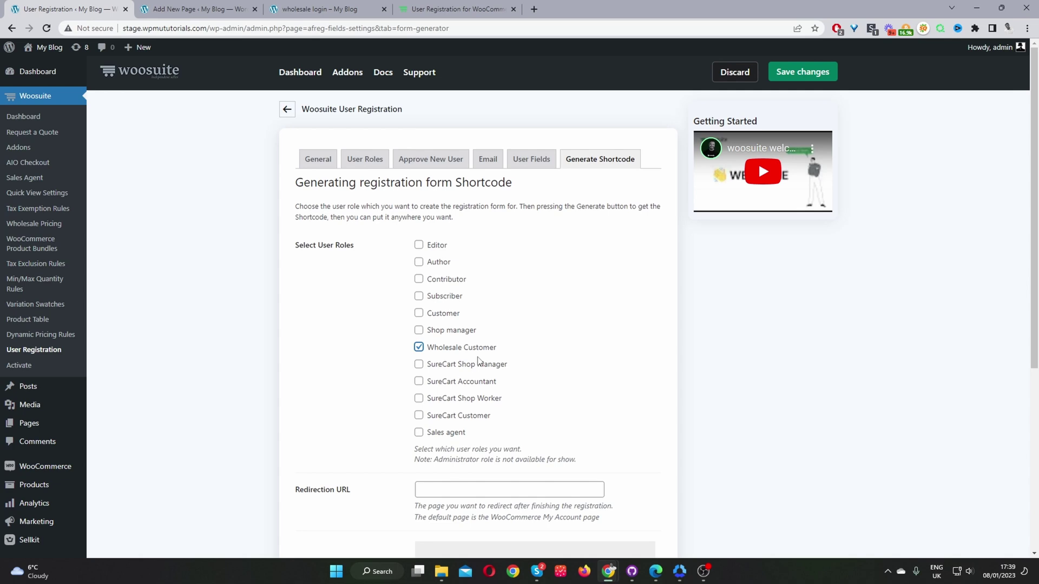
{"action": "scroll", "coordinate": [482, 410], "scroll_direction": "down", "scroll_amount": 3}
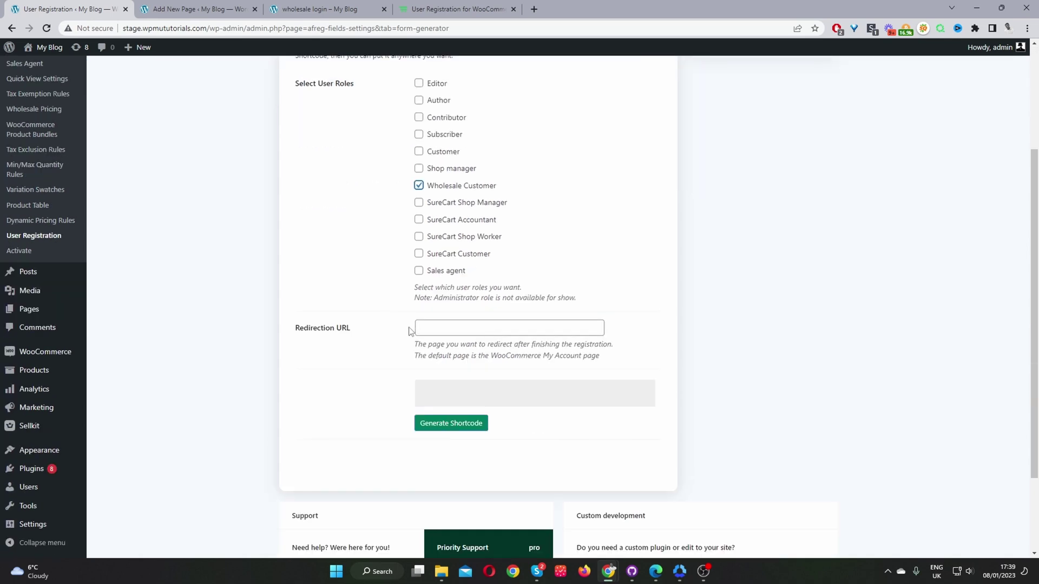
{"action": "left_click", "coordinate": [433, 331]}
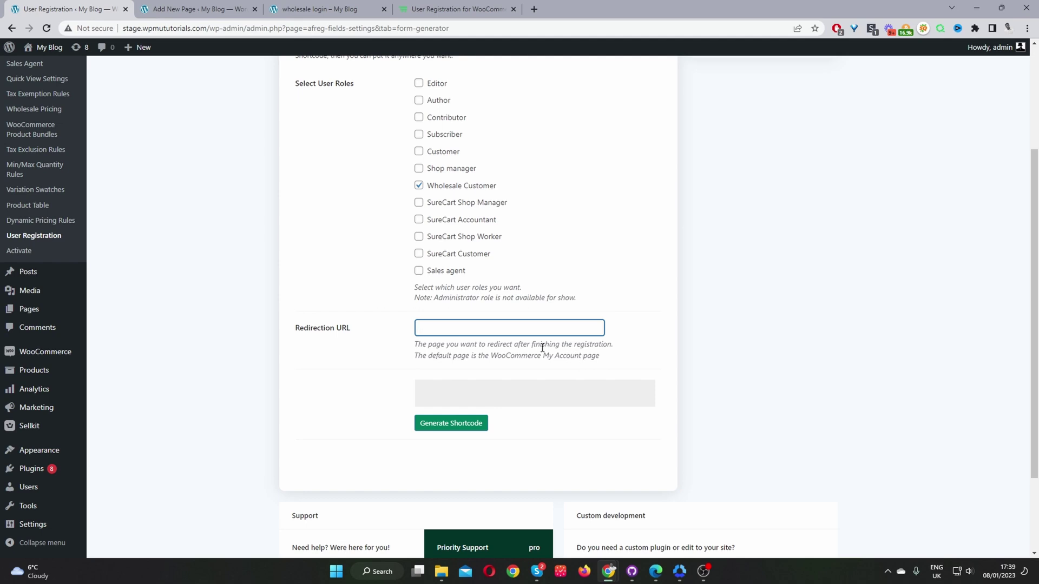
{"action": "left_click_drag", "start_coordinate": [207, 28], "coordinate": [111, 38]}
{"action": "key", "text": "ctrl+c"}
{"action": "left_click", "coordinate": [447, 328]}
{"action": "key", "text": "ctrl+v"}
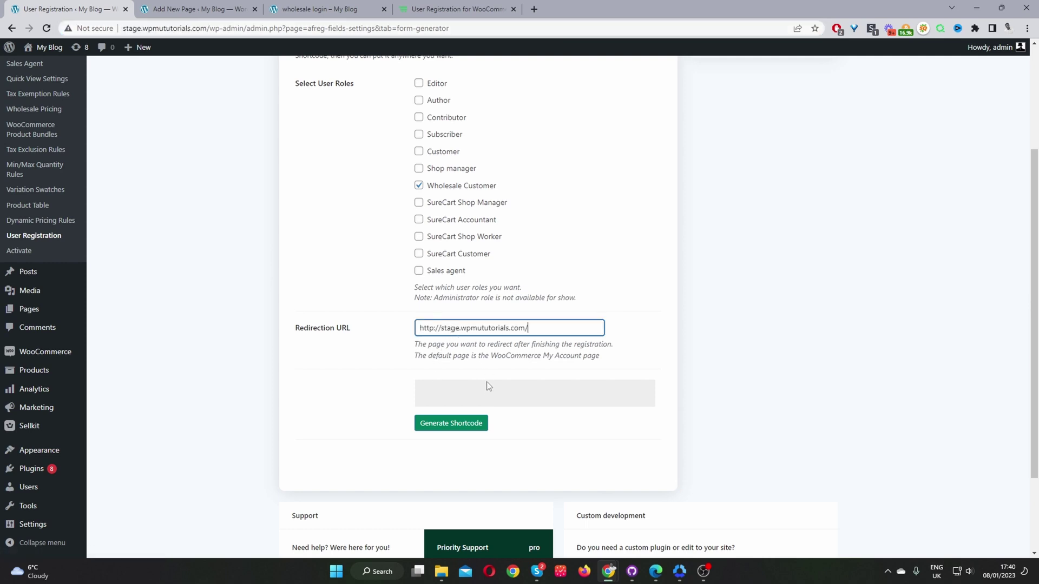
{"action": "left_click", "coordinate": [439, 424]}
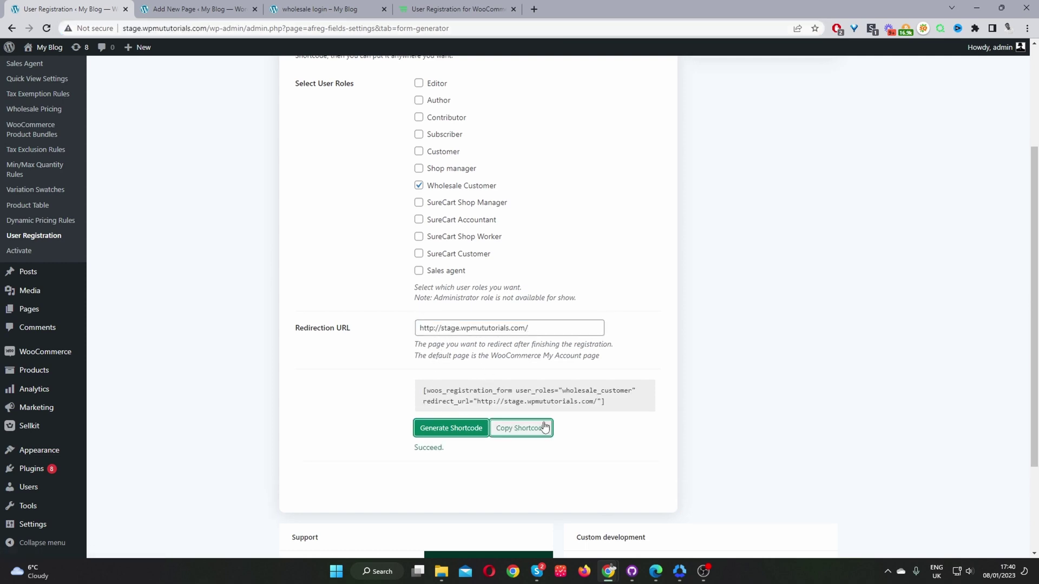
{"action": "left_click", "coordinate": [531, 430]}
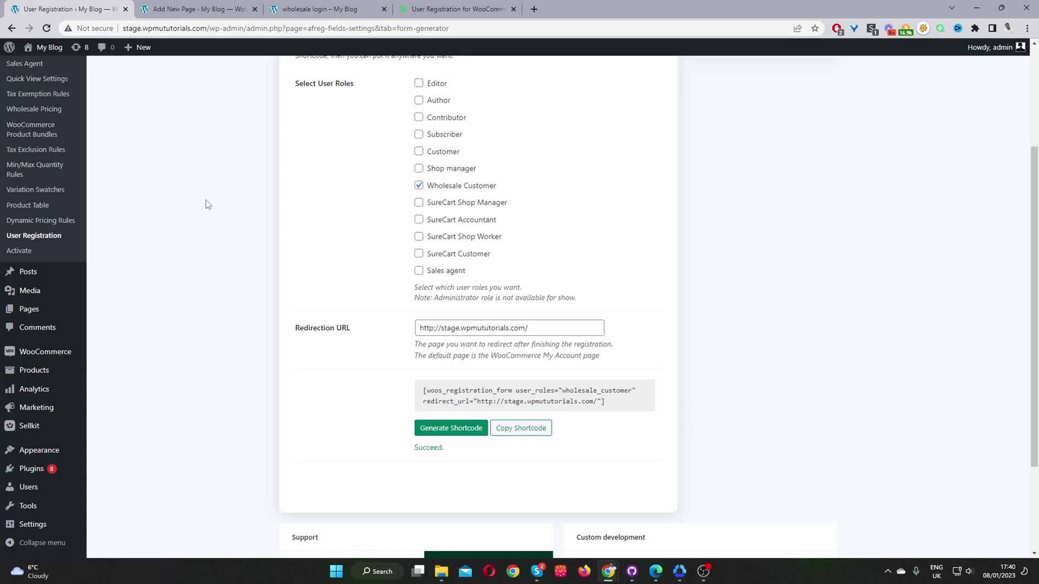
Create a new page titled 'Wholesale registration' with the registration shortcode in its body.
{"action": "mouse_move", "coordinate": [142, 54]}
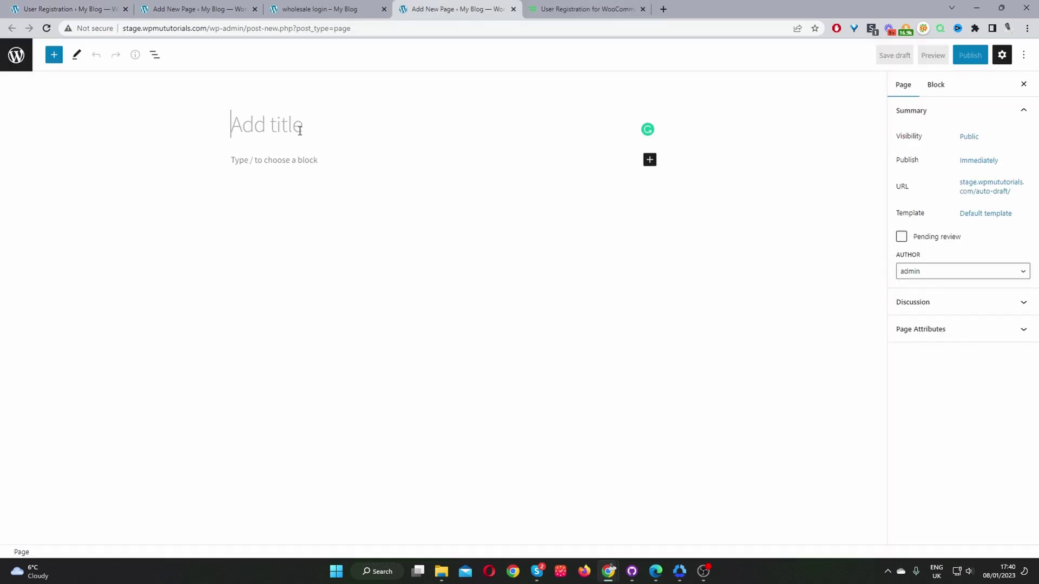
{"action": "key", "text": "ctrl+v"}
{"action": "left_click", "coordinate": [301, 161]}
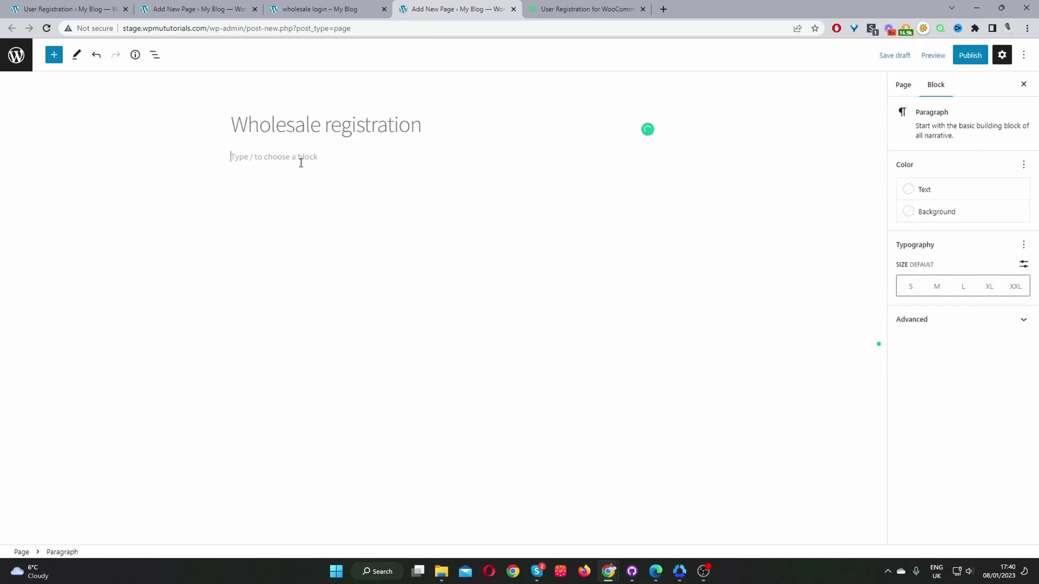
{"action": "key", "text": "ctrl+v"}
Publish the Wholesale registration page and view it live.
{"action": "left_click", "coordinate": [970, 55]}
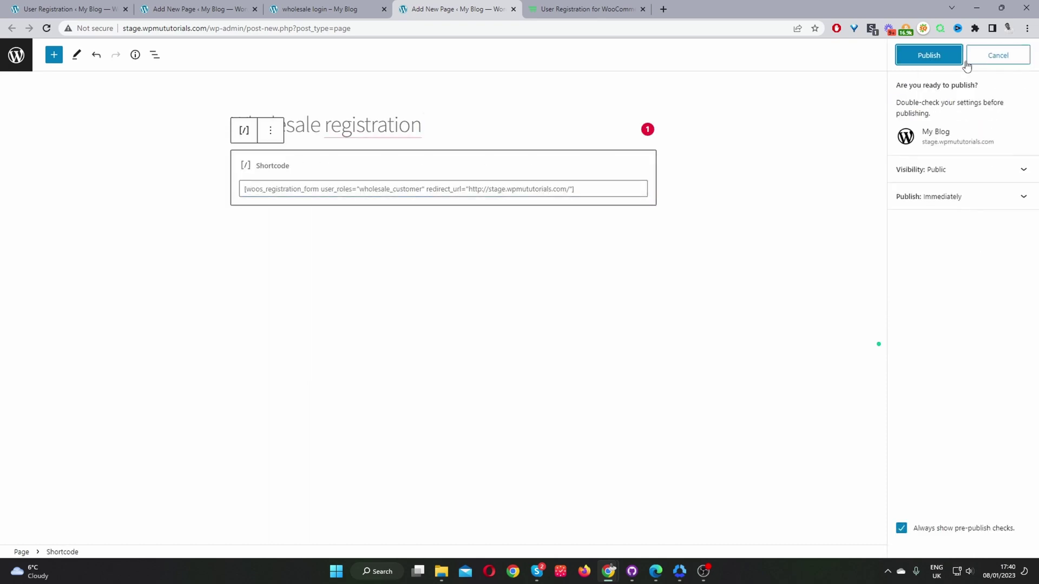
{"action": "left_click", "coordinate": [928, 59]}
{"action": "left_click", "coordinate": [931, 172]}
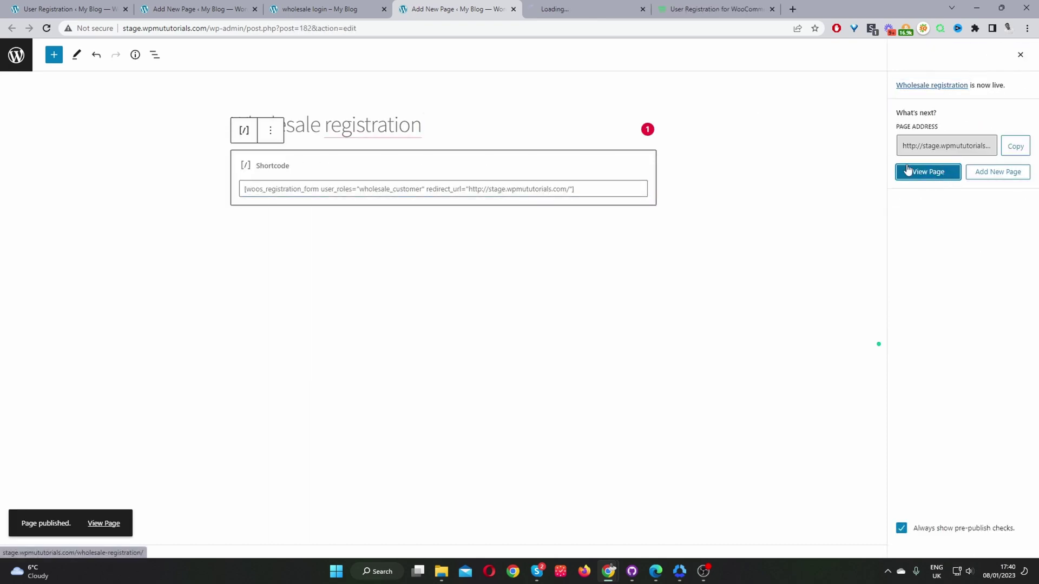
{"action": "left_click", "coordinate": [615, 9]}
{"action": "scroll", "coordinate": [628, 192], "scroll_direction": "down", "scroll_amount": 5}
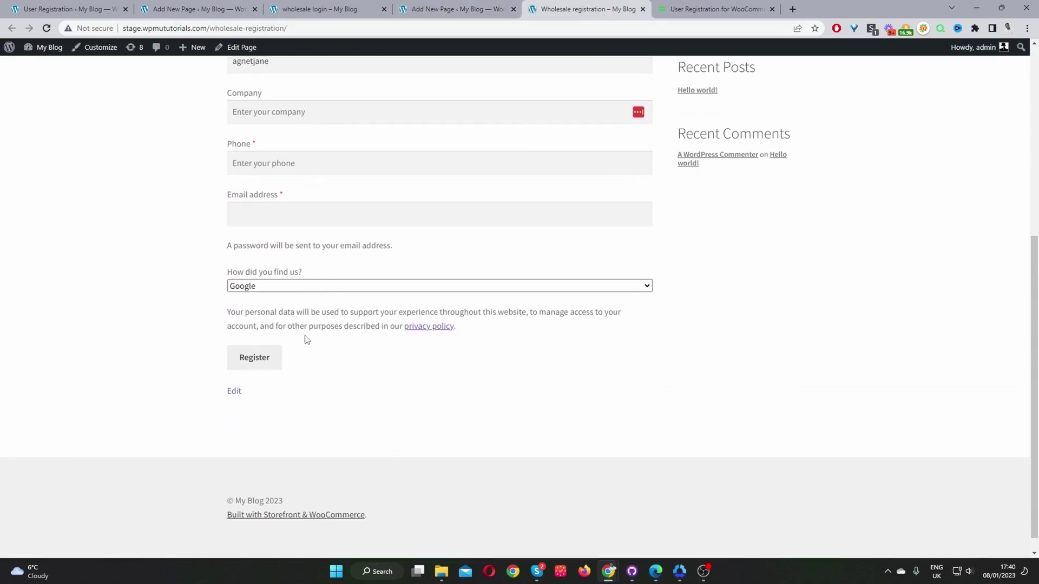
{"action": "scroll", "coordinate": [352, 359], "scroll_direction": "up", "scroll_amount": 3}
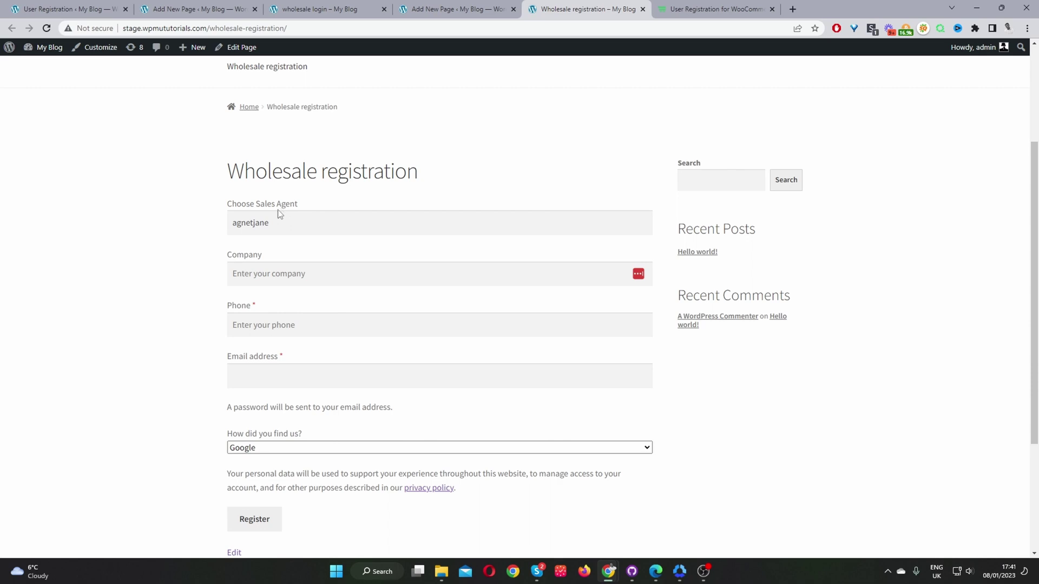
{"action": "left_click", "coordinate": [273, 226]}
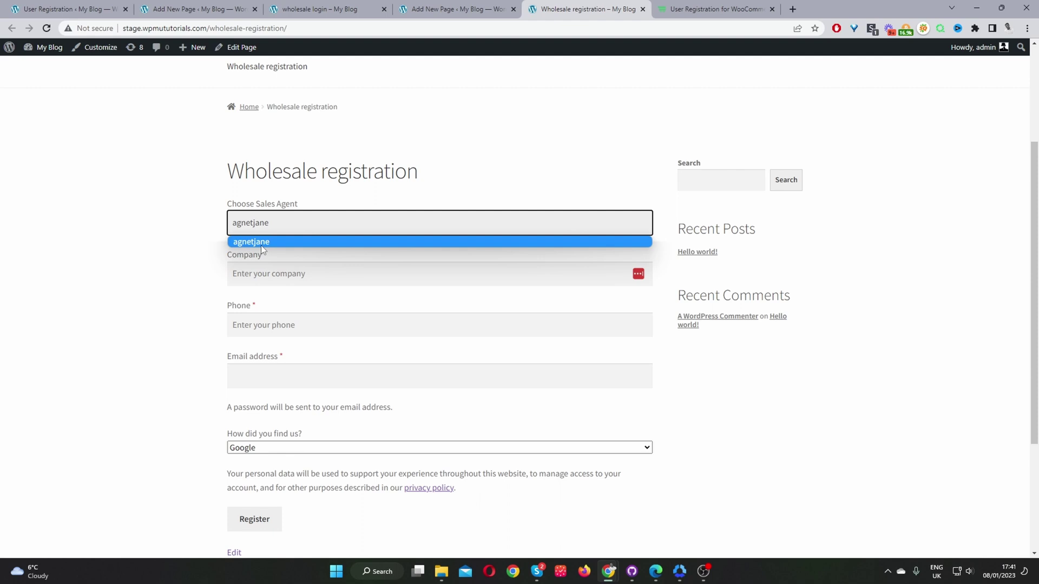
{"action": "left_click", "coordinate": [428, 193]}
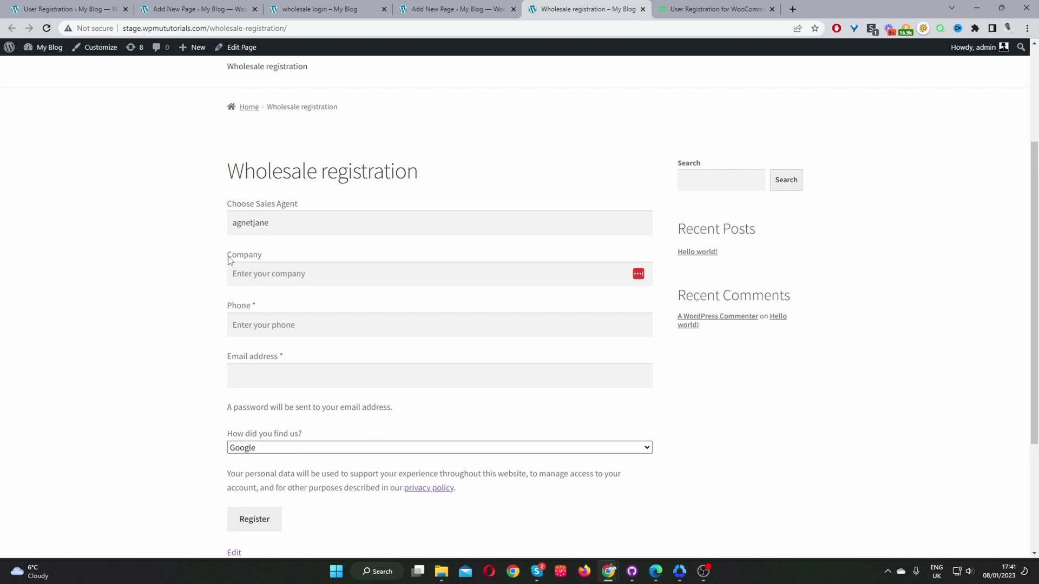
{"action": "left_click_drag", "start_coordinate": [228, 260], "coordinate": [263, 256]}
{"action": "scroll", "coordinate": [341, 435], "scroll_direction": "down", "scroll_amount": 2}
{"action": "left_click", "coordinate": [274, 340]}
{"action": "left_click", "coordinate": [258, 349]}
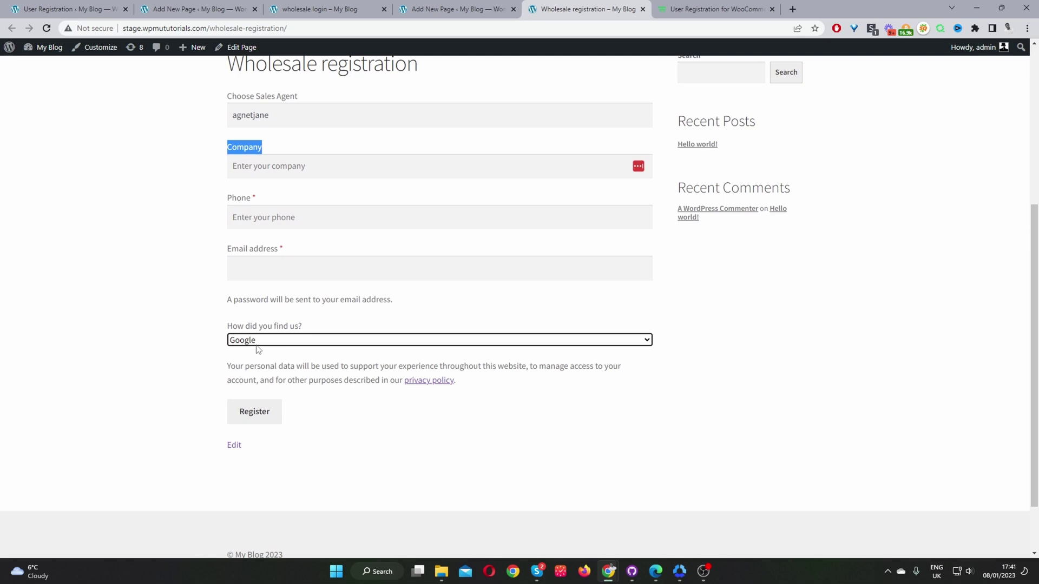
{"action": "left_click", "coordinate": [258, 344]}
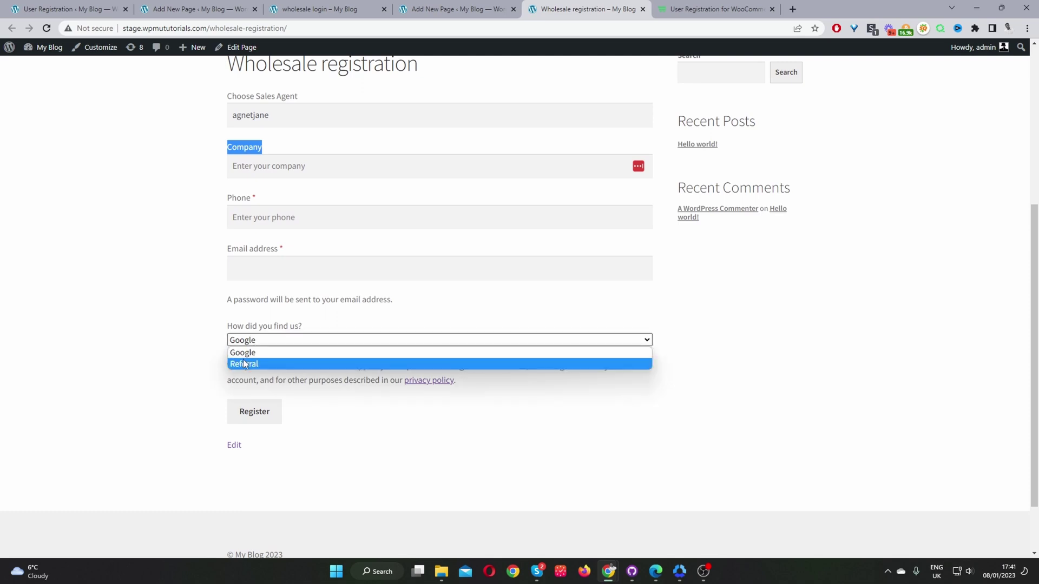